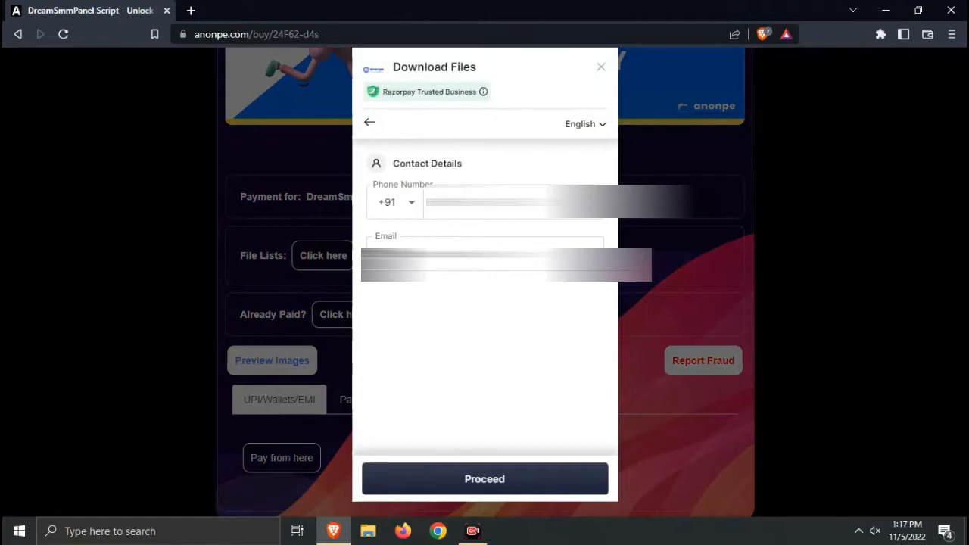
Check the entered phone number and e-mail address, then submit them to reach the ₹49 payment options
double_click(476, 203)
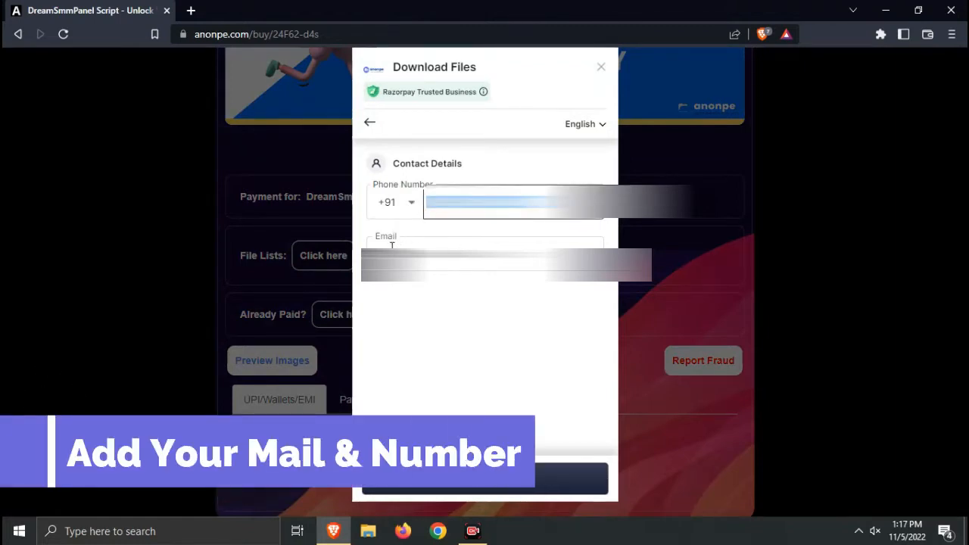
left_click_drag(380, 250, 507, 249)
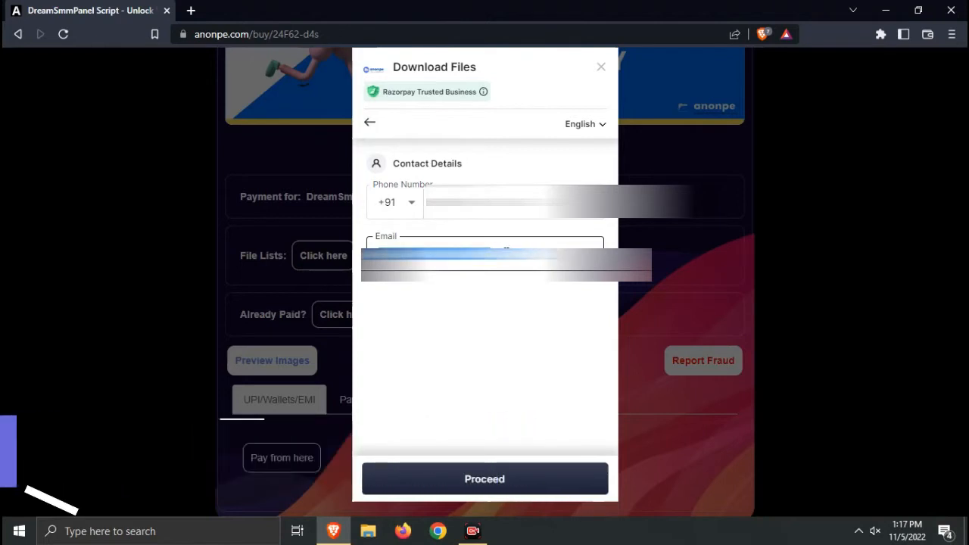
left_click(510, 251)
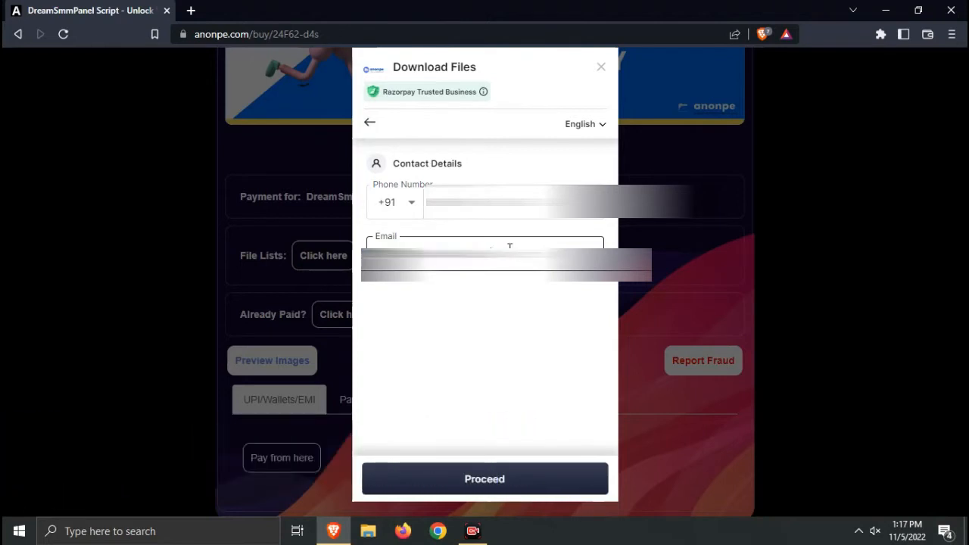
left_click(469, 482)
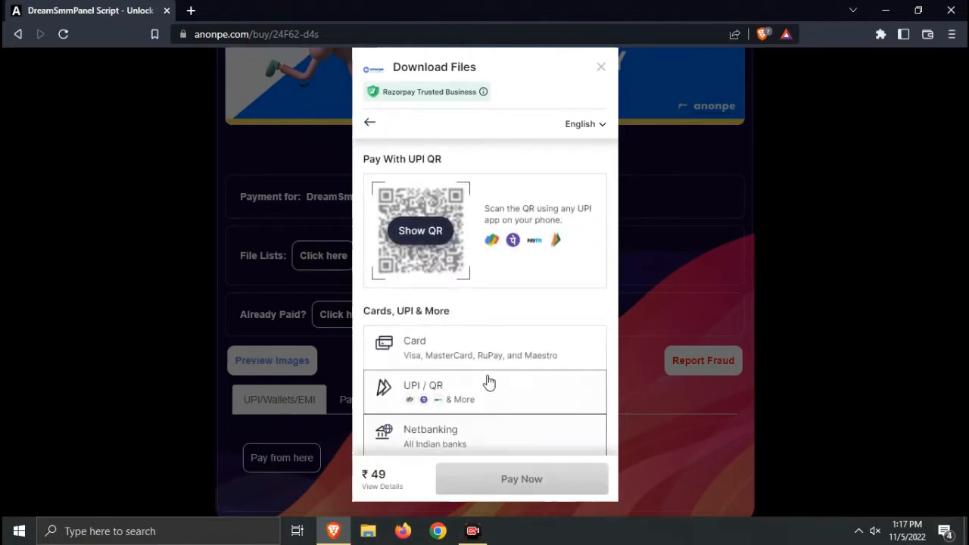
Pay by UPI with the UPI ID option ticked but left blank, and request the payment QR code
left_click(432, 397)
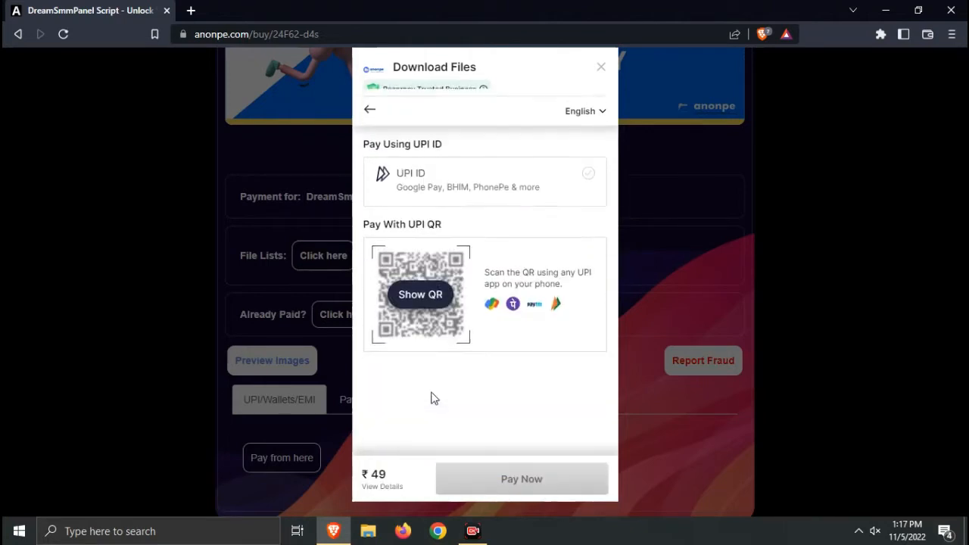
left_click(585, 165)
left_click(495, 210)
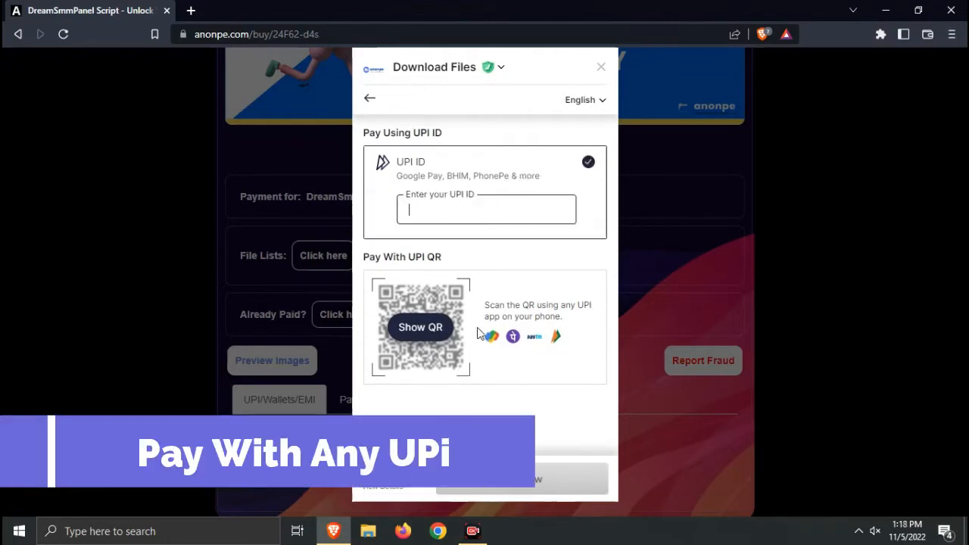
left_click(440, 333)
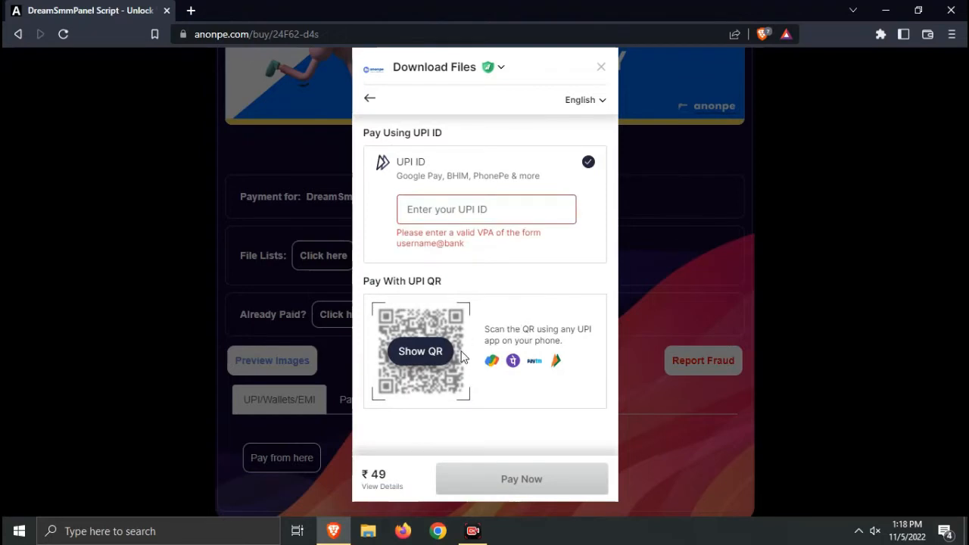
left_click(421, 353)
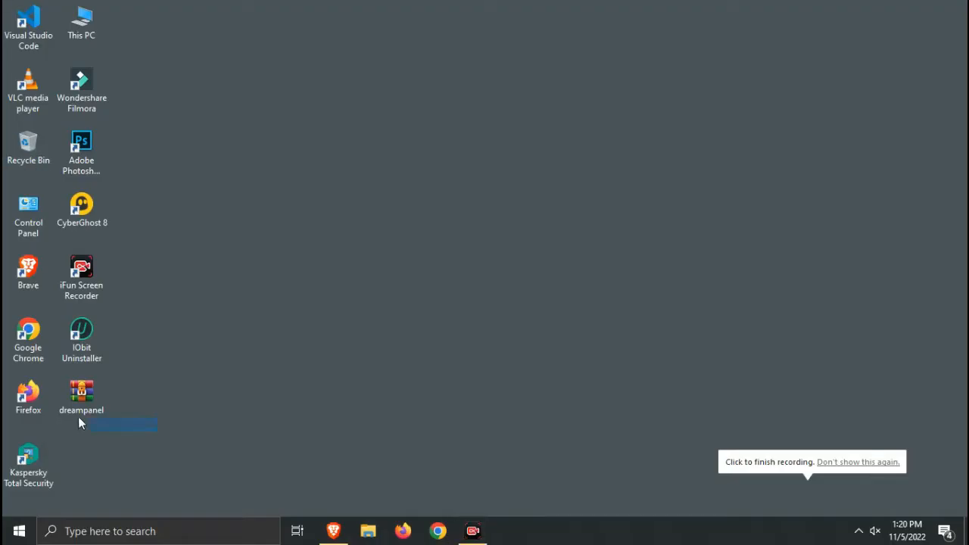
Extract the desktop dreampanel archive to a dreampanel folder and open that folder
left_click_drag(78, 422, 55, 393)
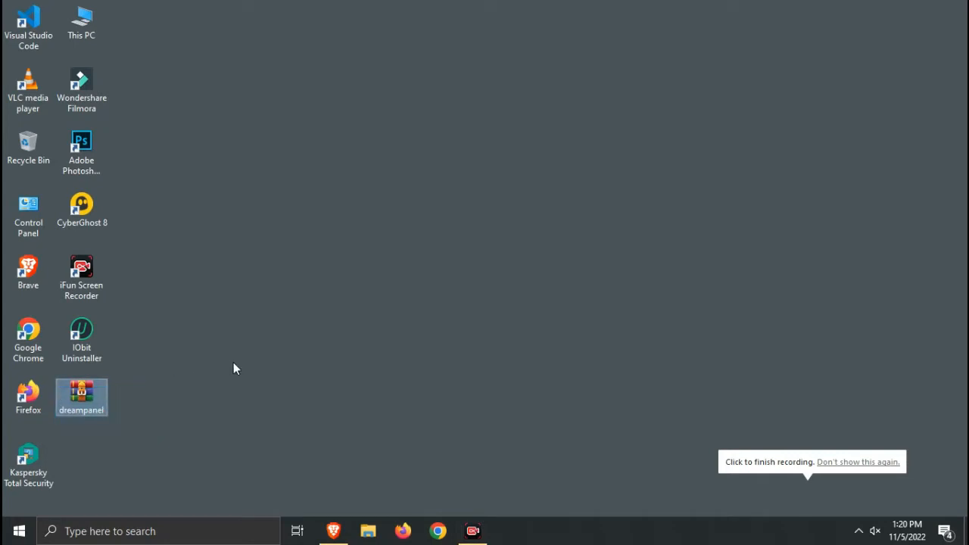
right_click(104, 394)
left_click(198, 146)
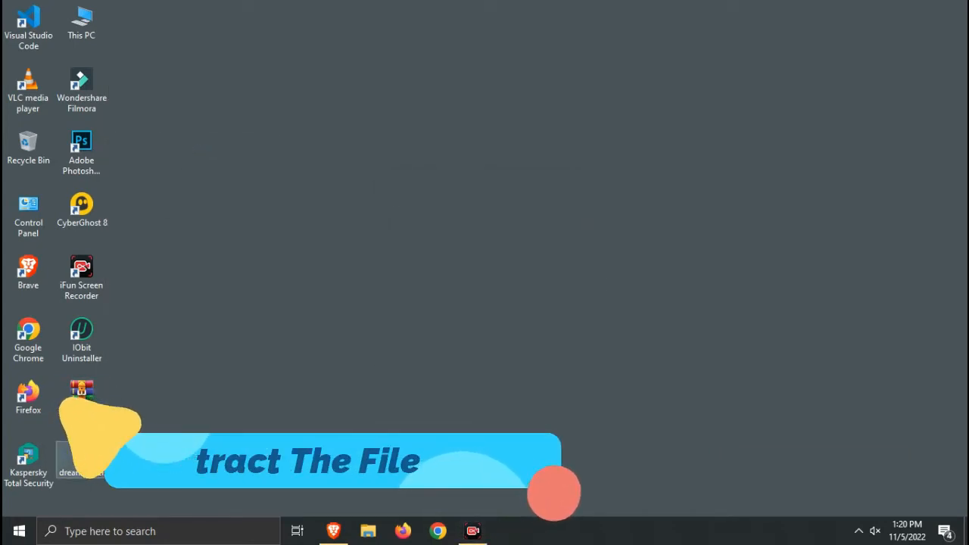
double_click(83, 454)
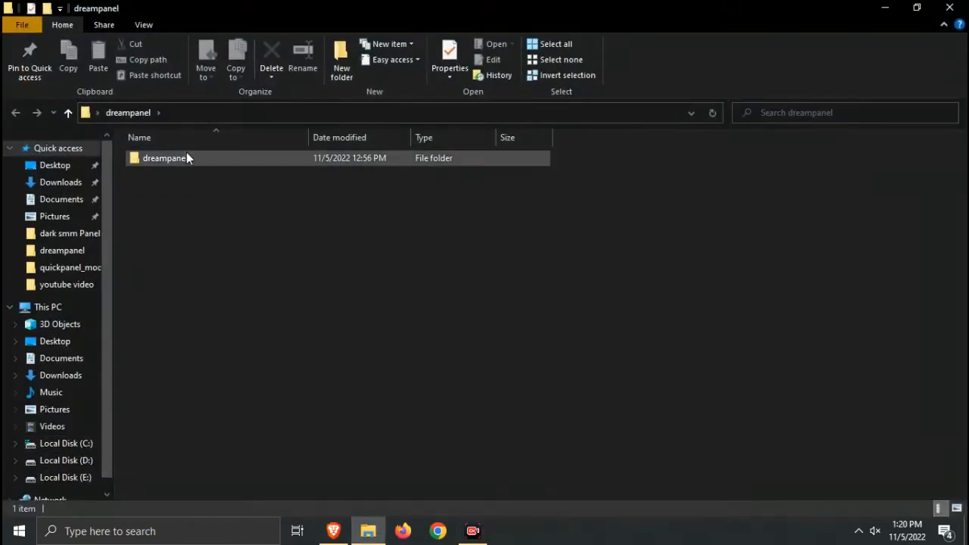
Look over installation, Script and sql_database in the inner dreampanel folder, then open installation in Notepad
double_click(186, 158)
left_click(201, 160)
left_click(184, 174)
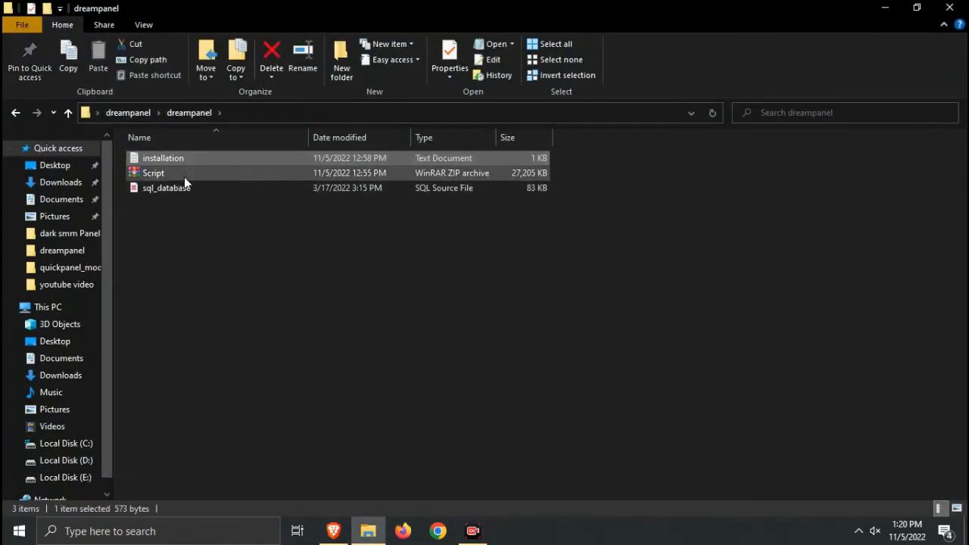
left_click(182, 189)
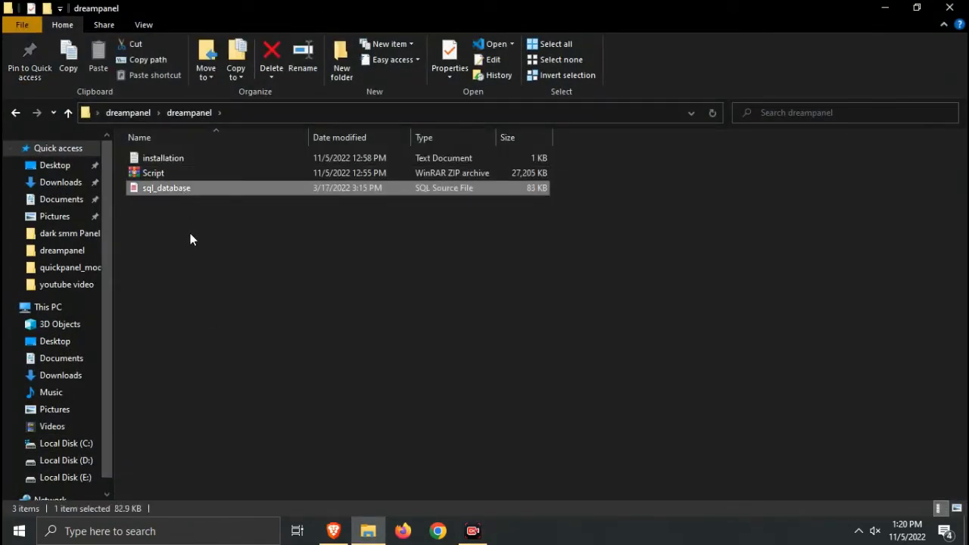
left_click(165, 172)
left_click(182, 187)
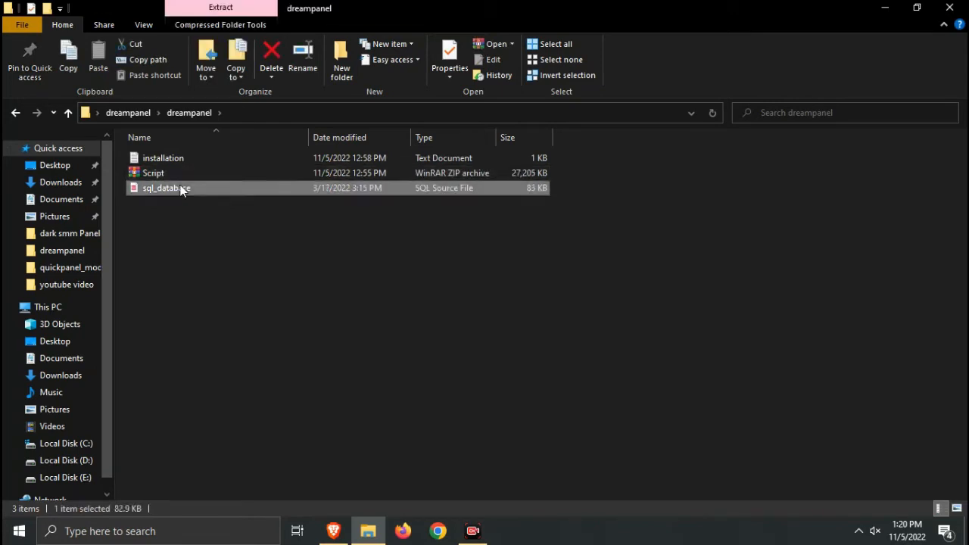
left_click(186, 168)
double_click(188, 162)
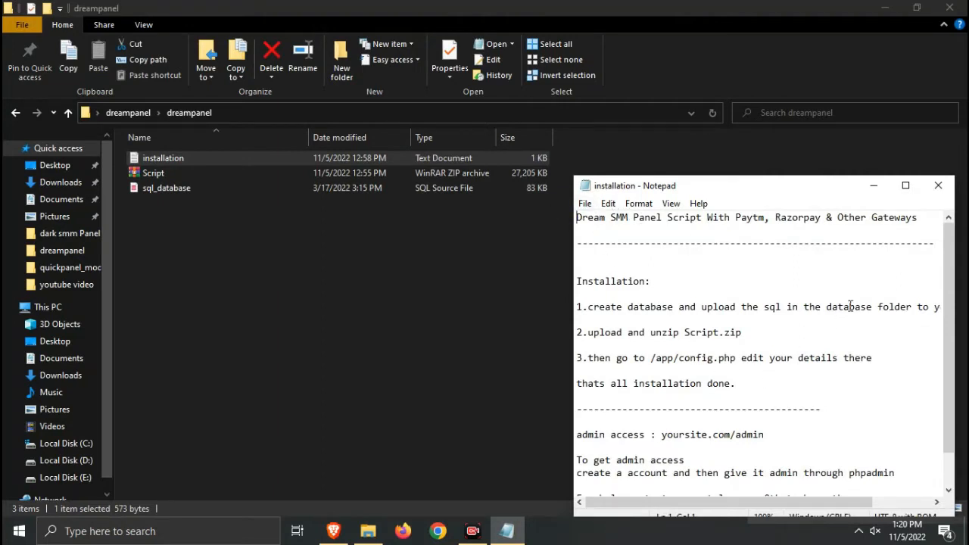
Close the Notepad window with the Dream SMM Panel installation notes
left_click(938, 186)
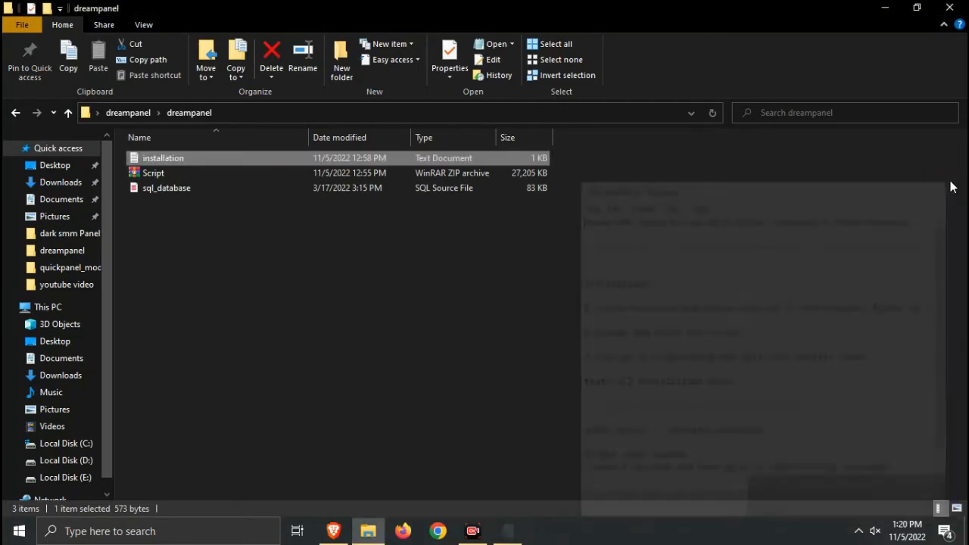
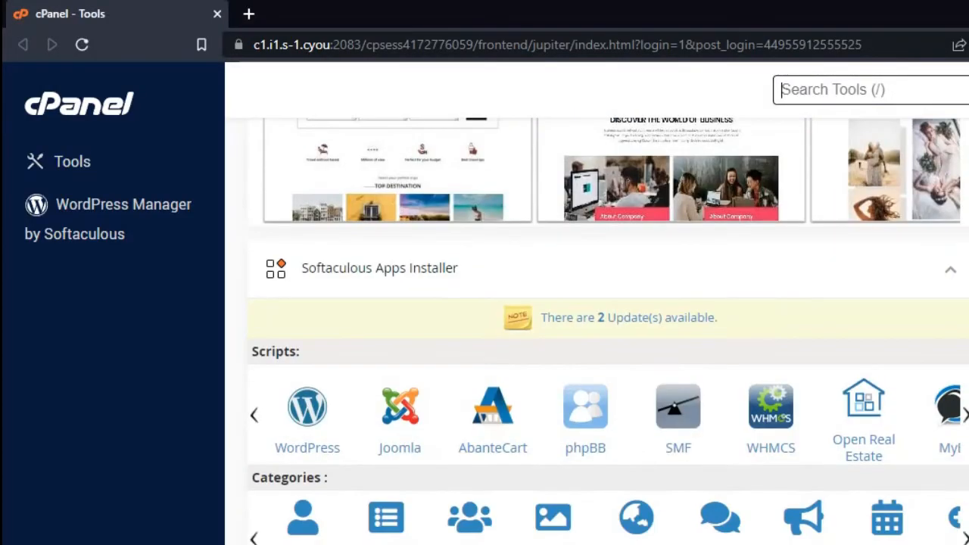
Open File Manager and browse to the site folder holding only .well-known
scroll(608, 331, "up", 15)
scroll(608, 331, "up", 15)
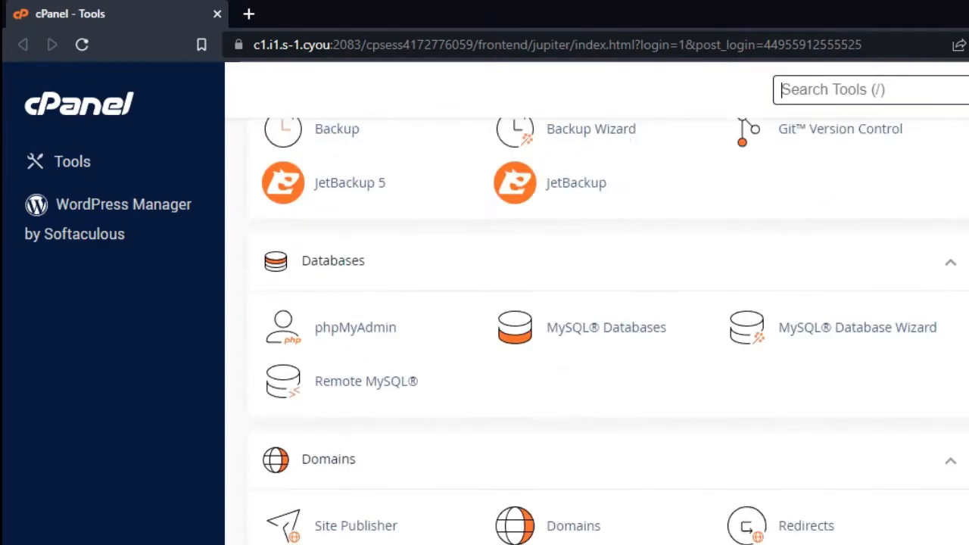
scroll(608, 331, "down", 4)
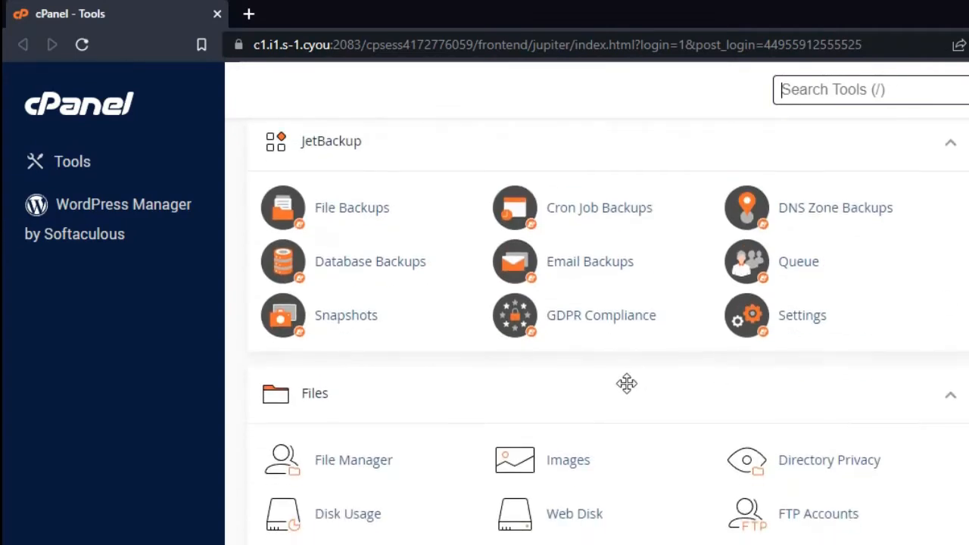
left_click(386, 463)
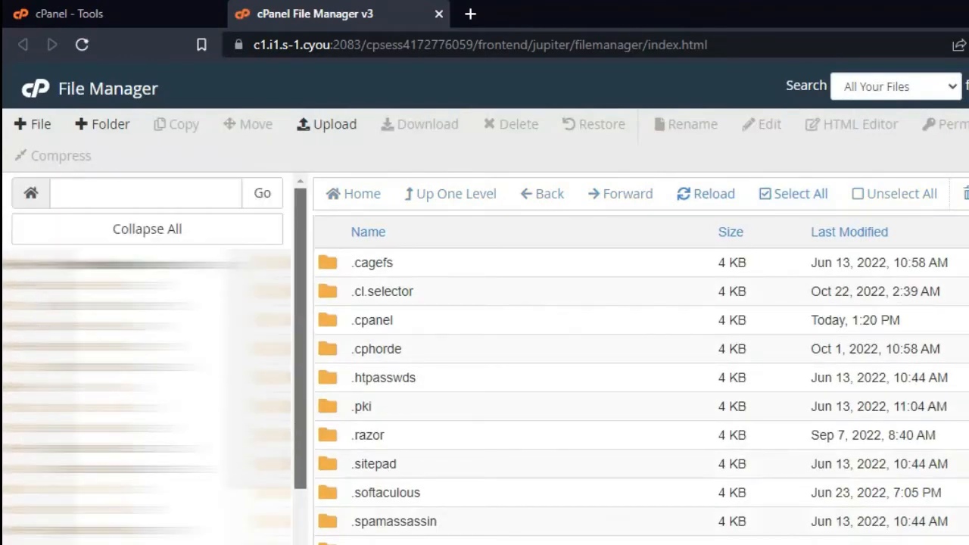
left_click_drag(303, 471, 304, 544)
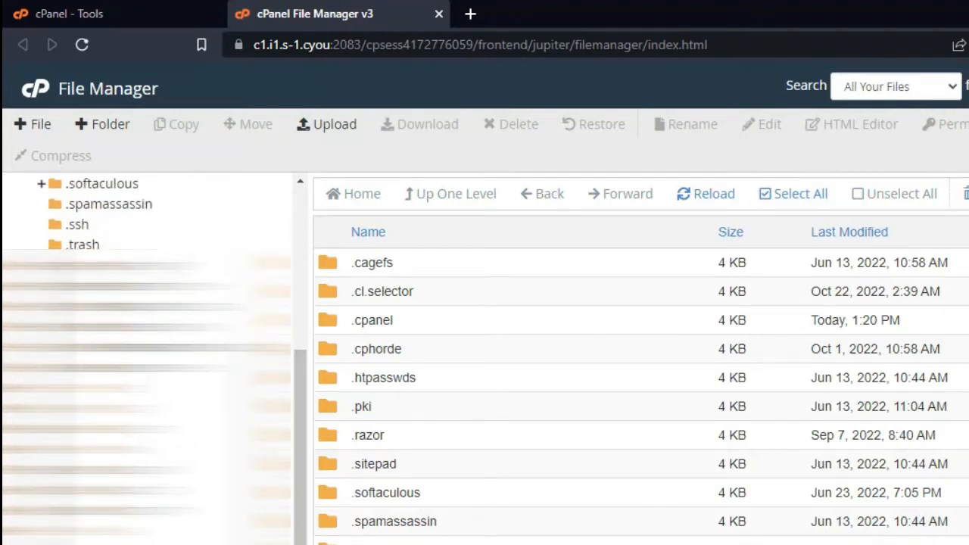
left_click(128, 265)
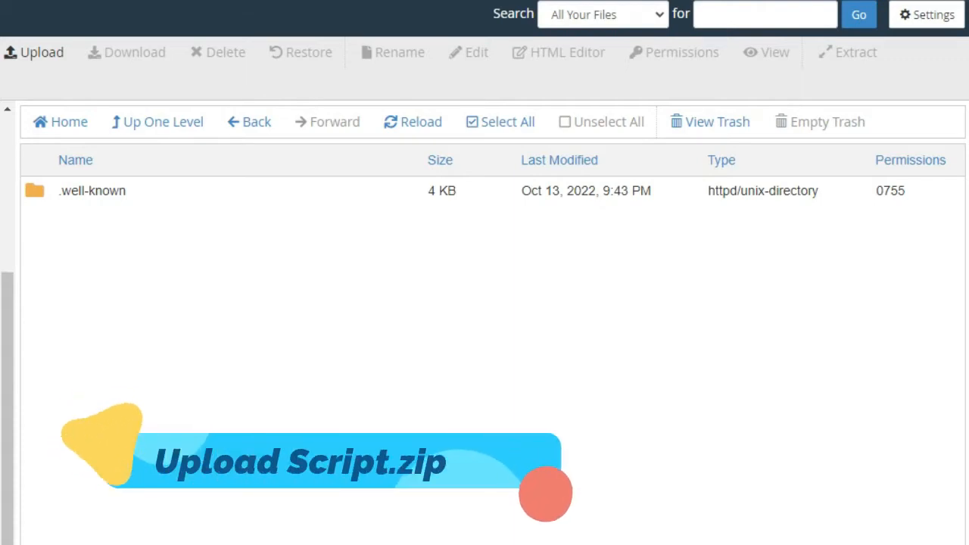
Upload Script.zip (26.57 MB) from dreampanel > dreampanel into the agerating.in folder
left_click(22, 56)
left_click(322, 315)
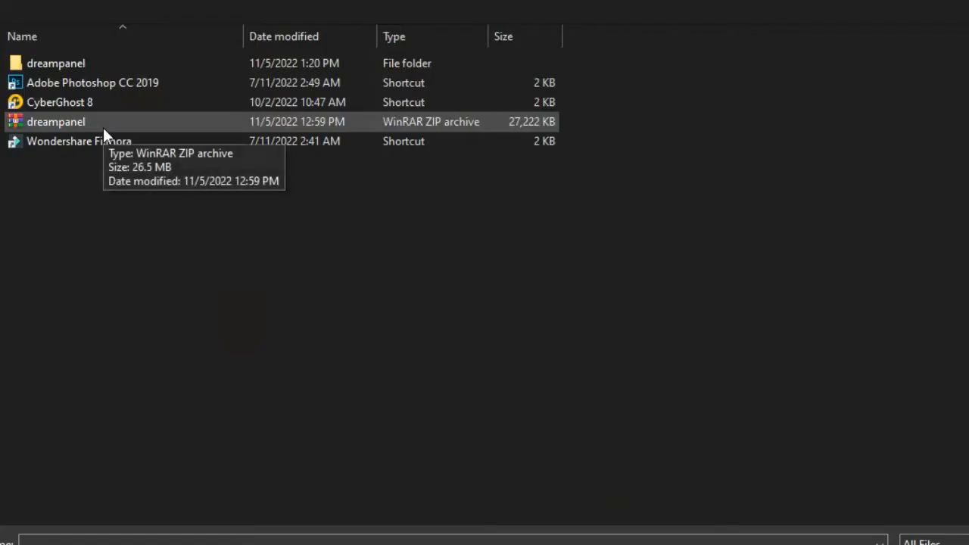
left_click(103, 127)
double_click(61, 69)
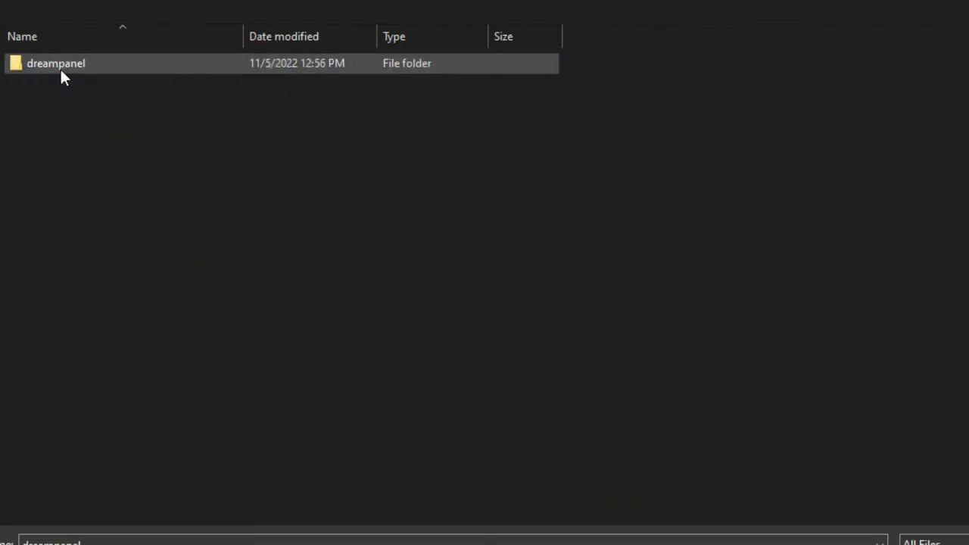
double_click(61, 69)
left_click(64, 98)
left_click(60, 85)
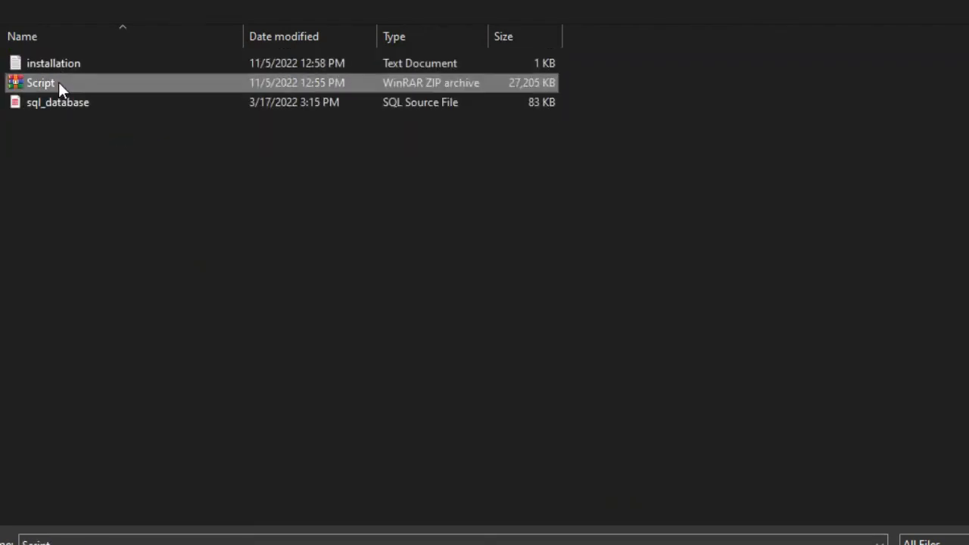
double_click(59, 83)
left_click_drag(28, 425, 127, 425)
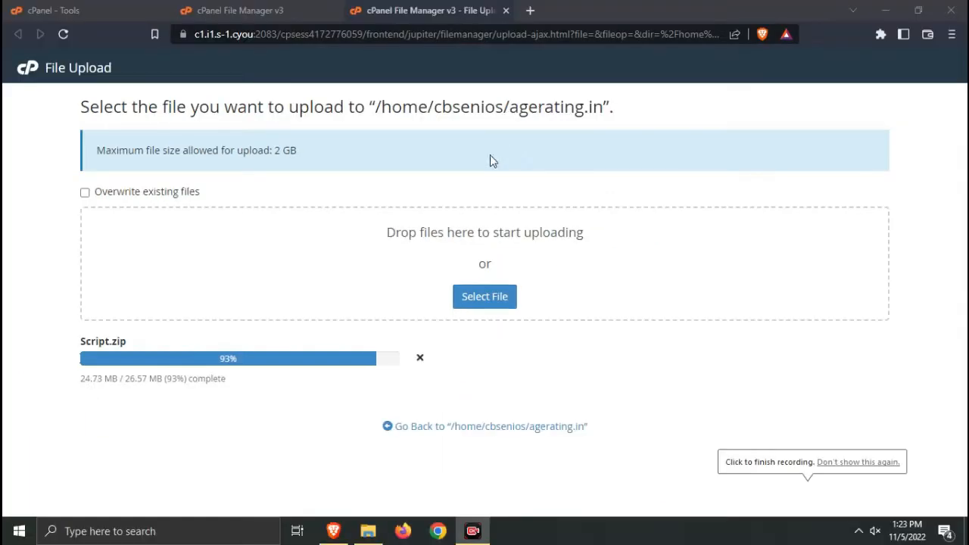
left_click_drag(73, 348, 249, 386)
left_click(249, 386)
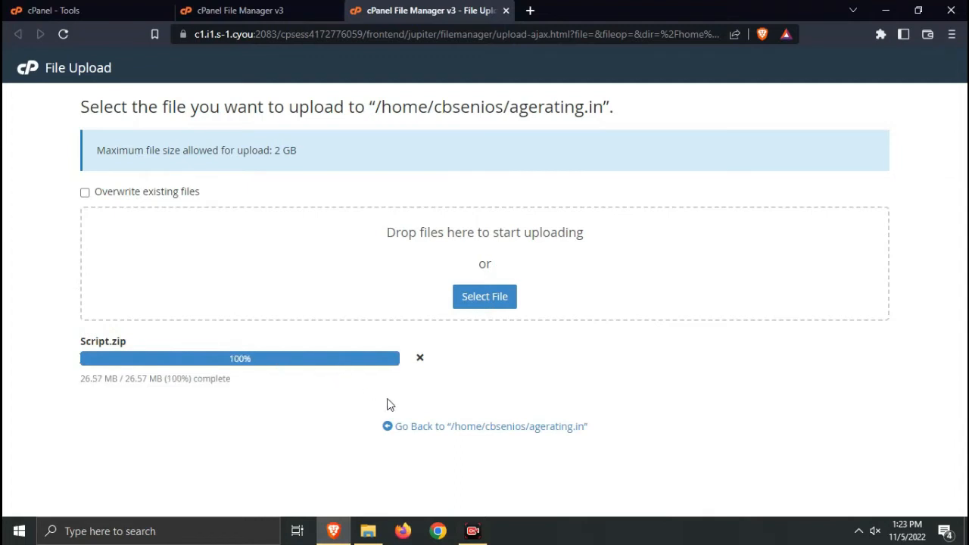
left_click_drag(76, 384, 178, 388)
Extract Script.zip into the site folder
left_click(178, 388)
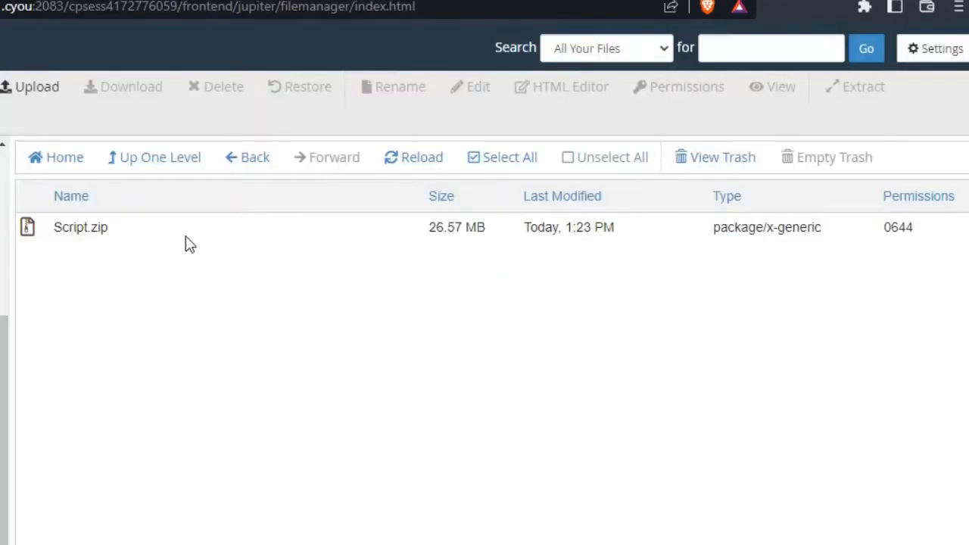
left_click(181, 236)
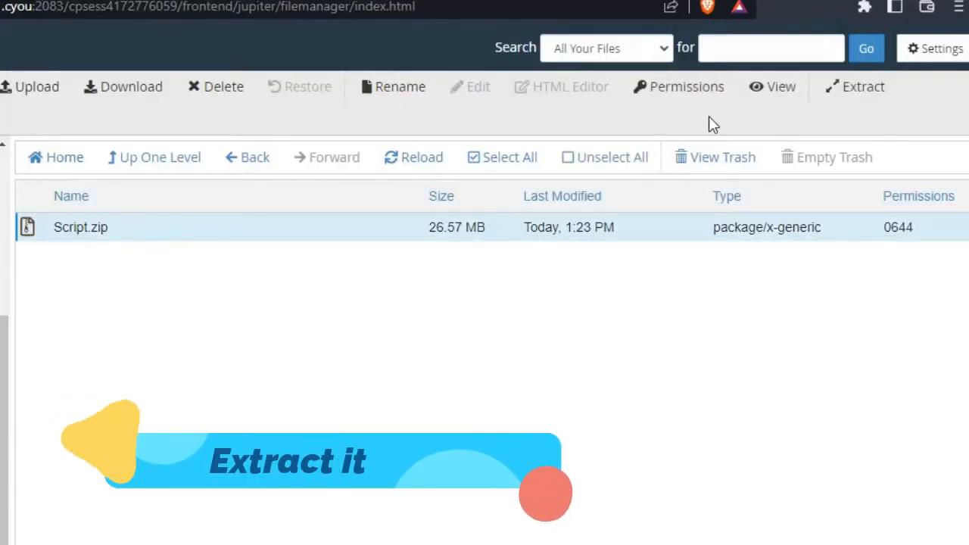
left_click(856, 89)
left_click(484, 429)
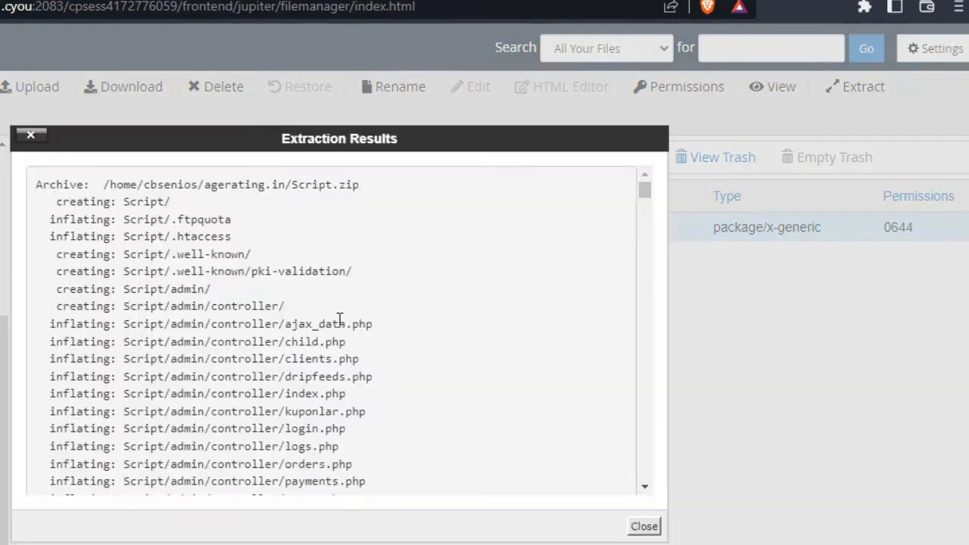
left_click(639, 525)
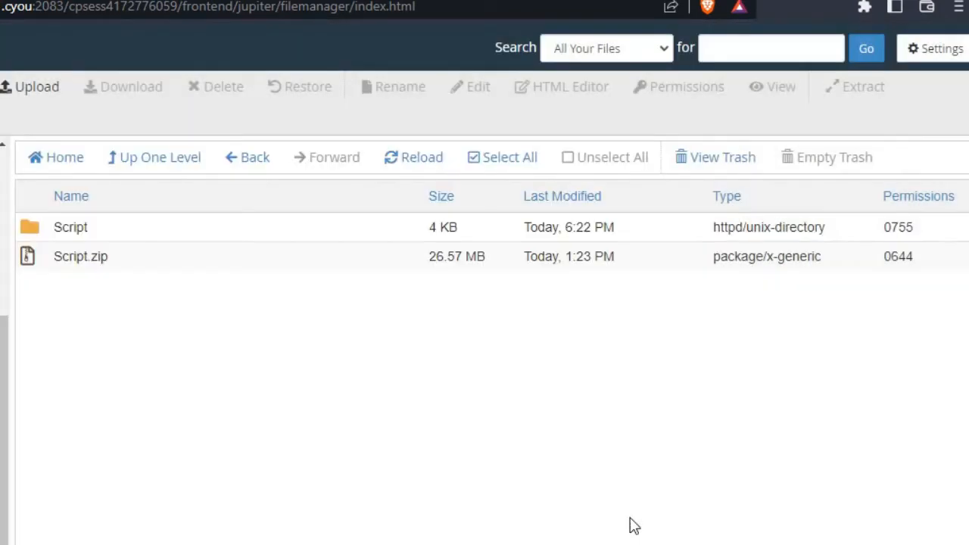
Permanently delete Script.zip, skipping the trash, and open the extracted Script folder
left_click(147, 261)
left_click(214, 86)
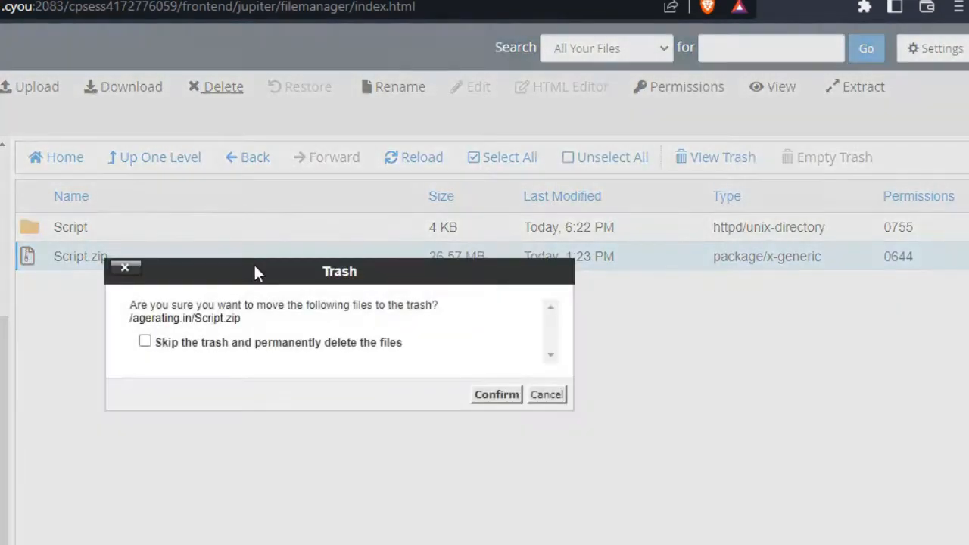
left_click(347, 345)
left_click(482, 397)
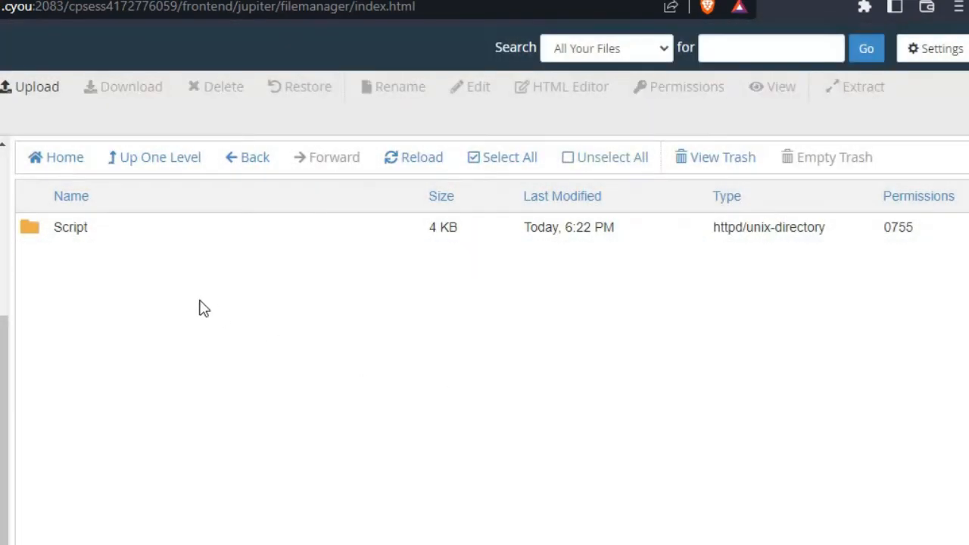
double_click(132, 237)
left_click(236, 241)
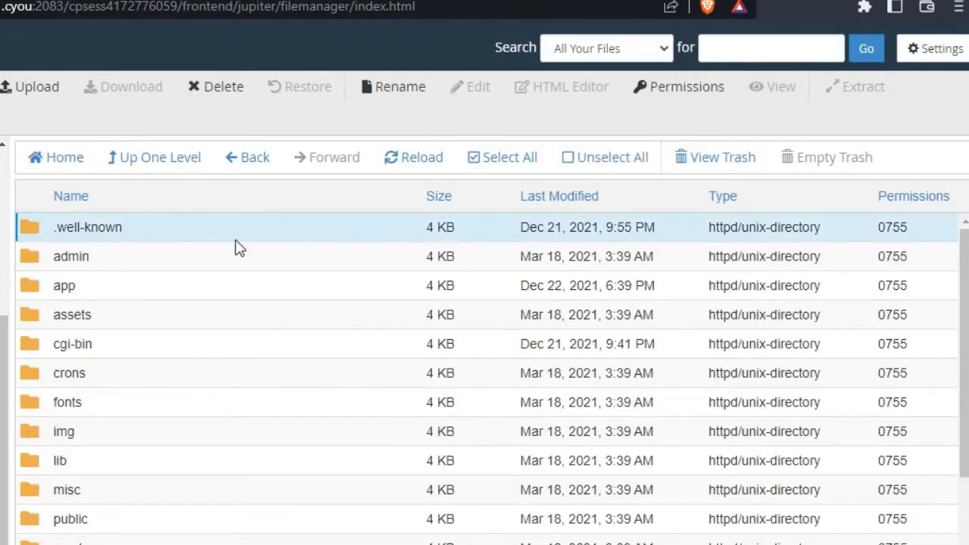
Move everything in Script up to /agerating.in/ and return to the site root
left_click(510, 171)
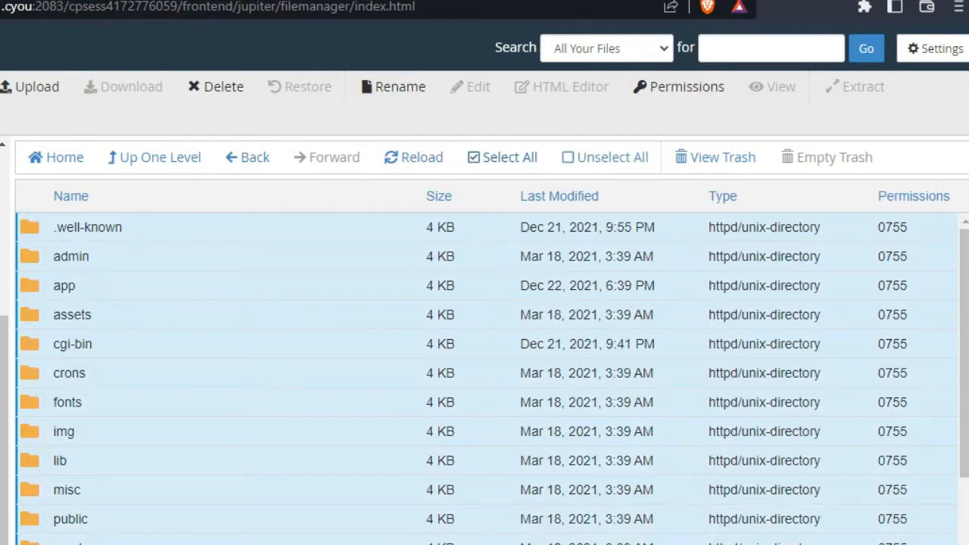
left_click(2, 87)
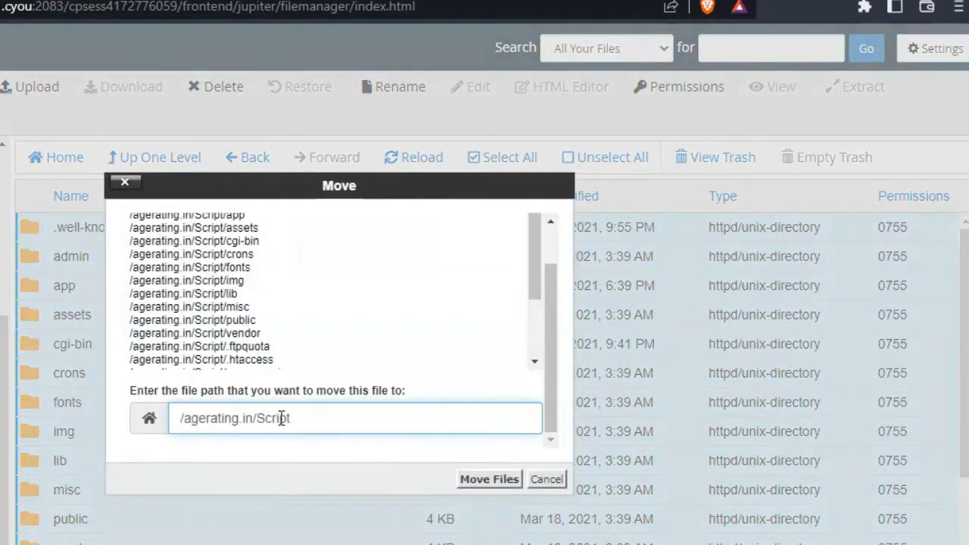
left_click_drag(258, 414, 367, 416)
key("BackSpace")
left_click(489, 479)
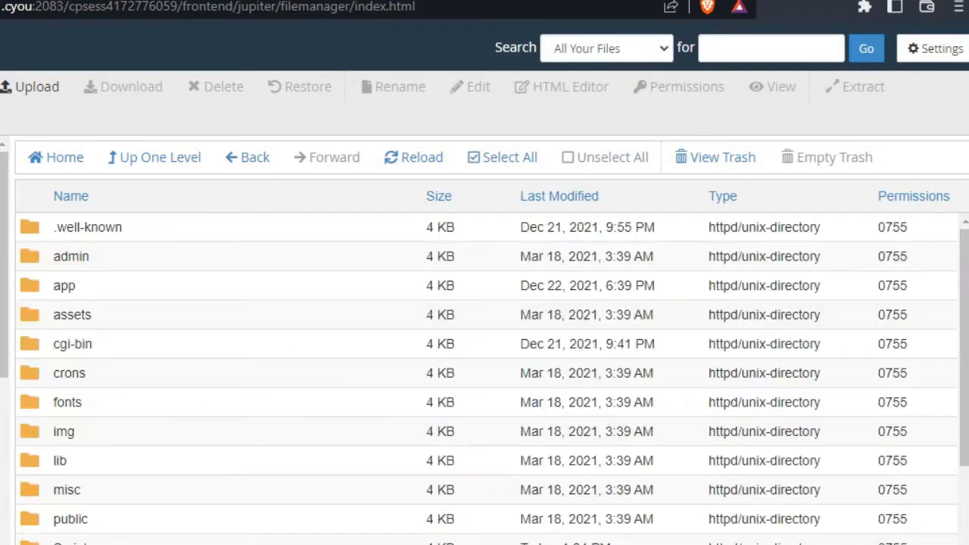
left_click_drag(2, 369, 3, 443)
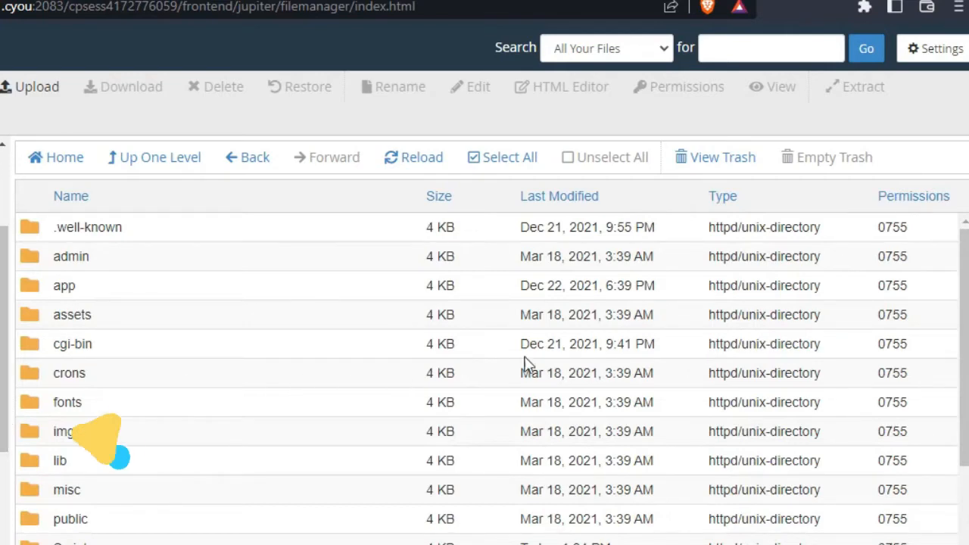
left_click_drag(967, 335, 963, 238)
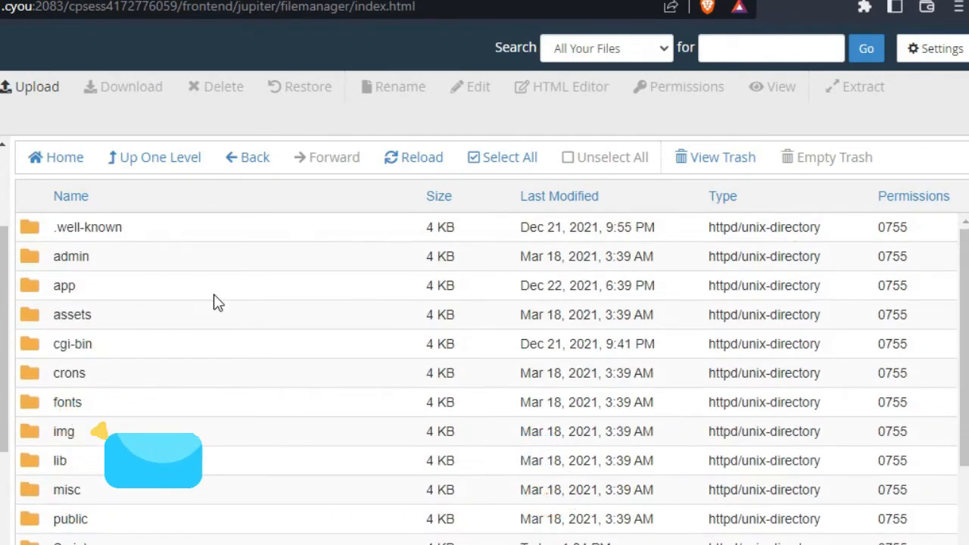
Open app/config.php in the code editor
double_click(115, 287)
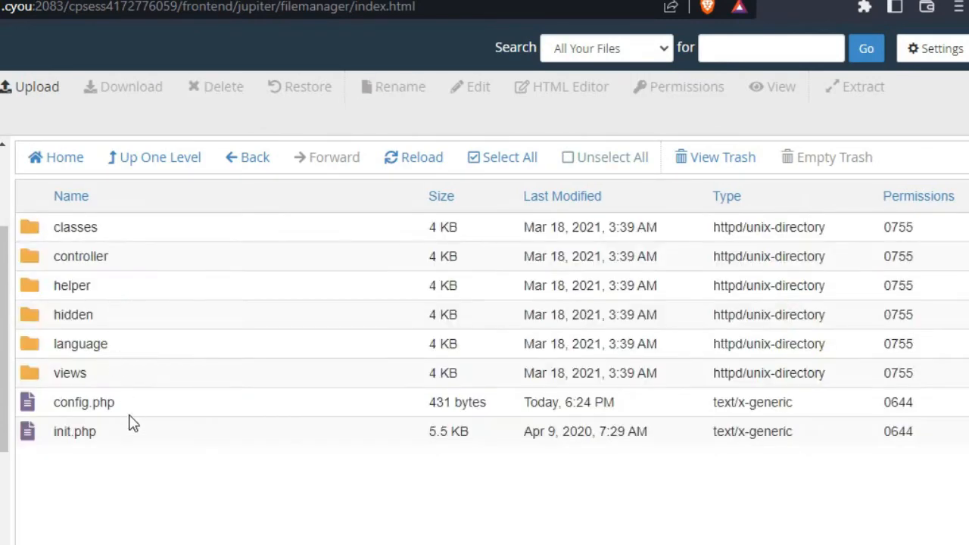
left_click(131, 410)
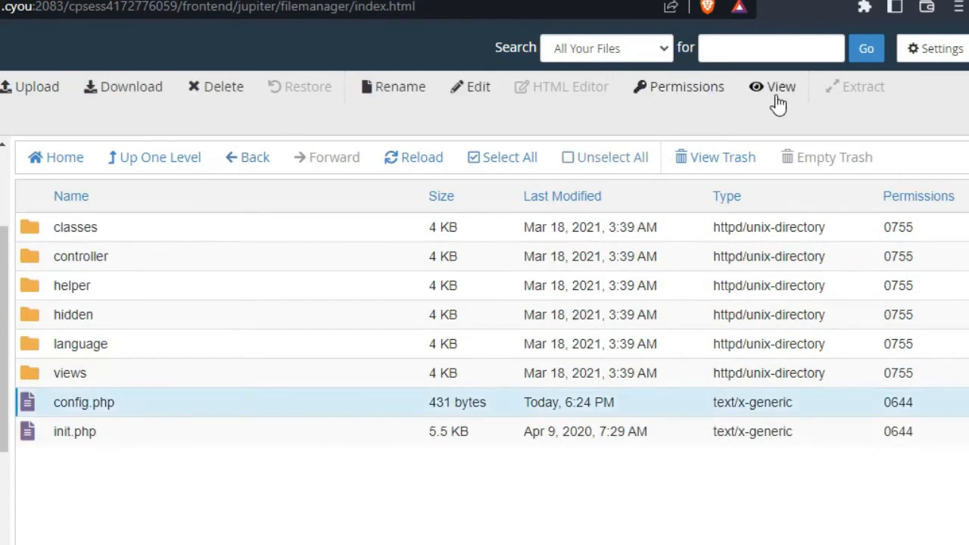
left_click(467, 87)
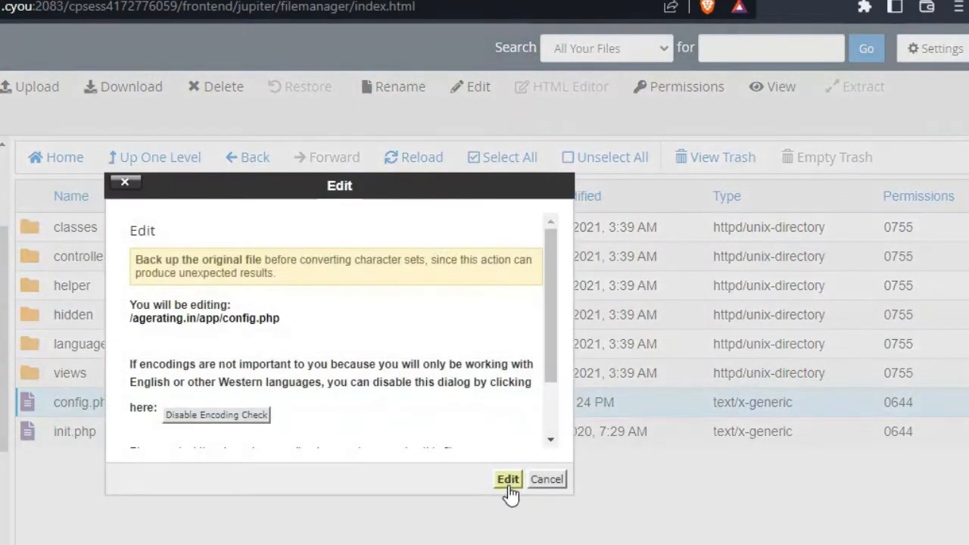
left_click(508, 479)
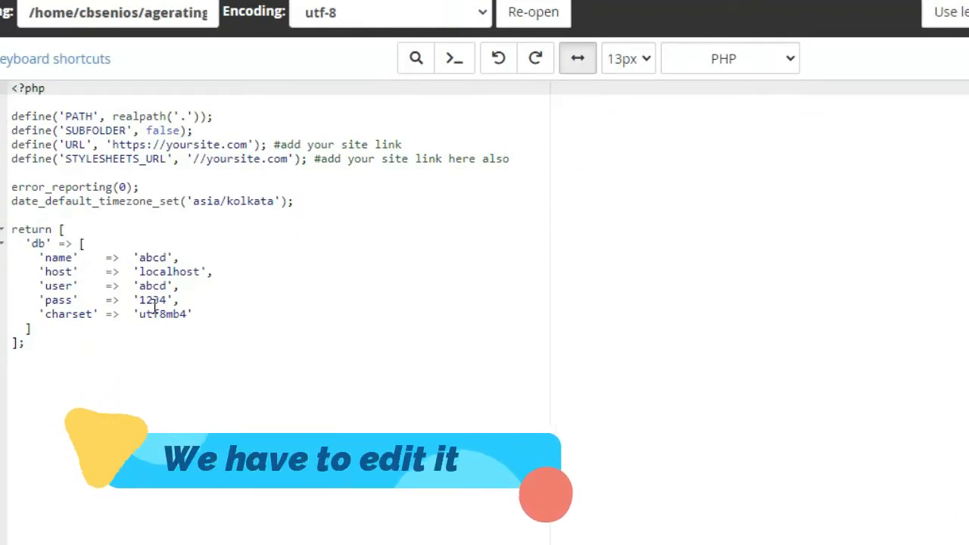
Review the database name, host, user, password and site URL lines in config.php
left_click(154, 261)
left_click(154, 274)
left_click(154, 288)
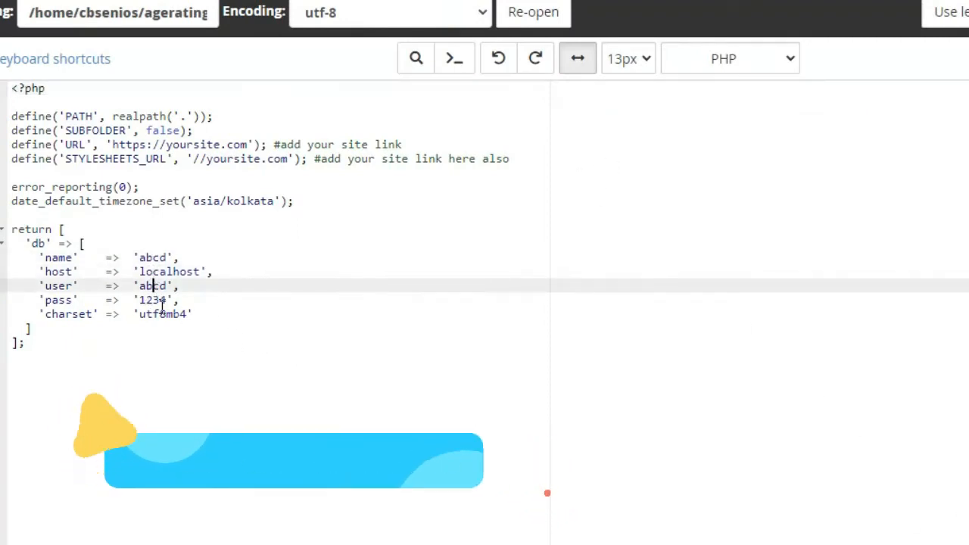
left_click(162, 301)
left_click(187, 145)
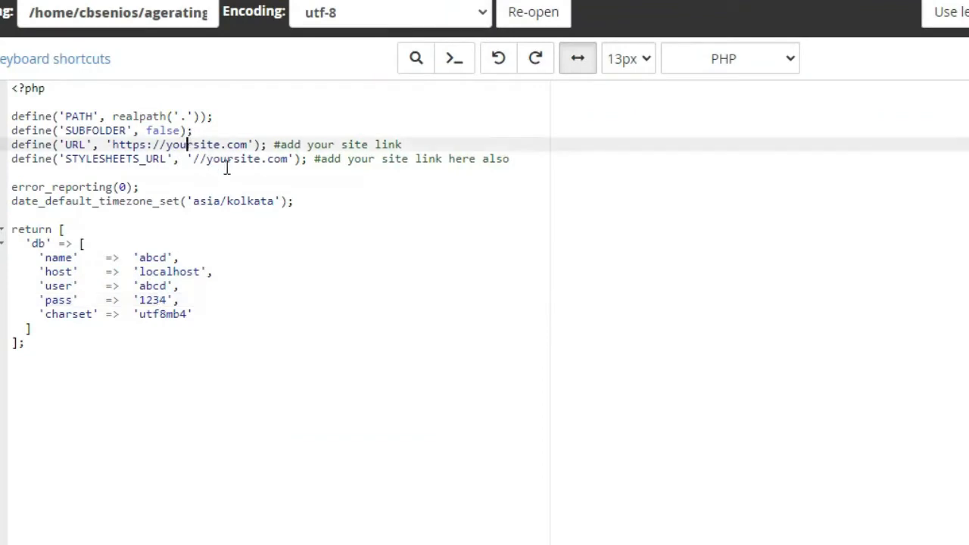
left_click(234, 168)
left_click(248, 158)
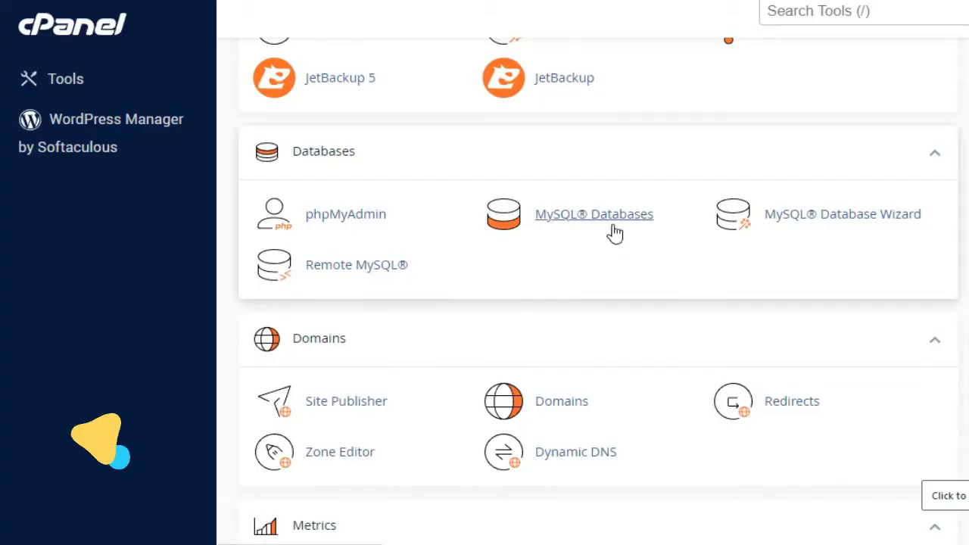
Create MySQL database test123 and select its full name cbsenios_test123
left_click(817, 11)
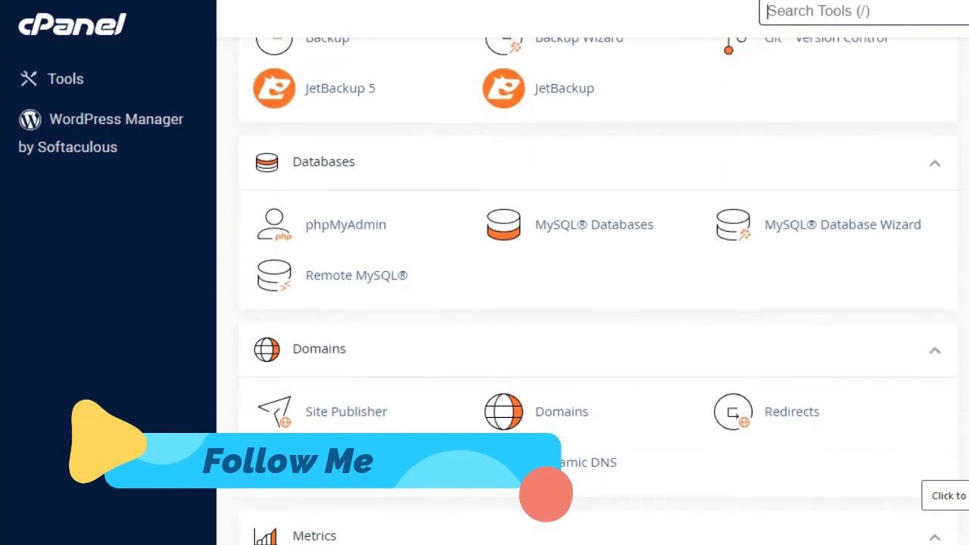
left_click(562, 219)
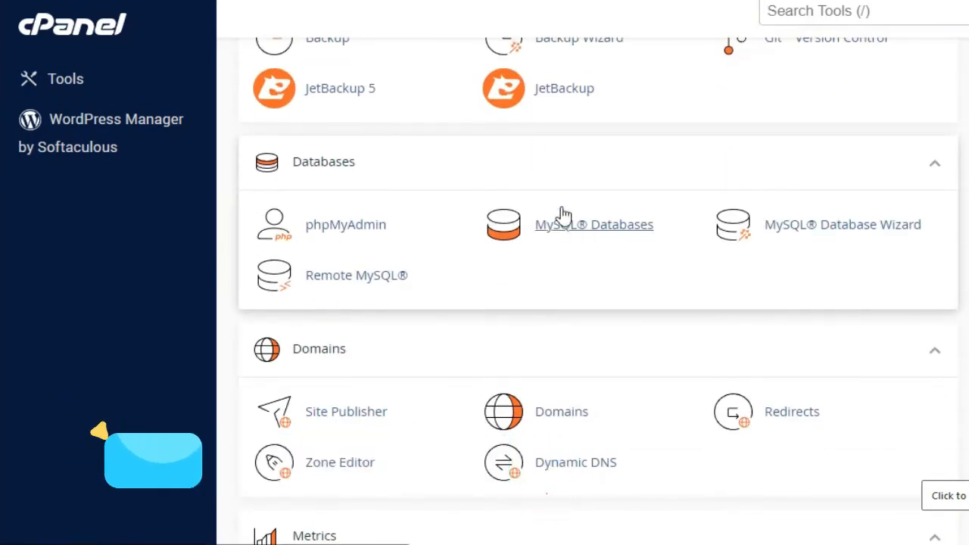
left_click(383, 338)
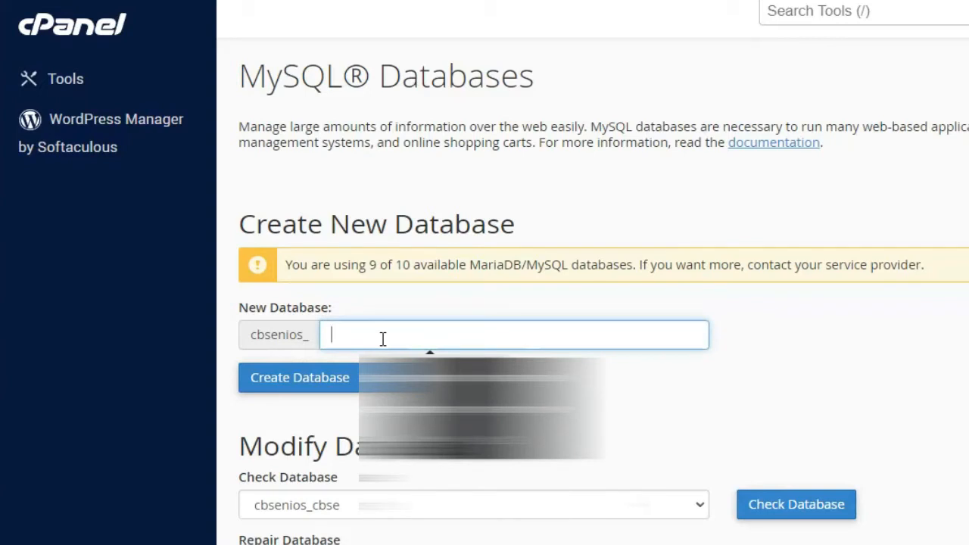
type("test123")
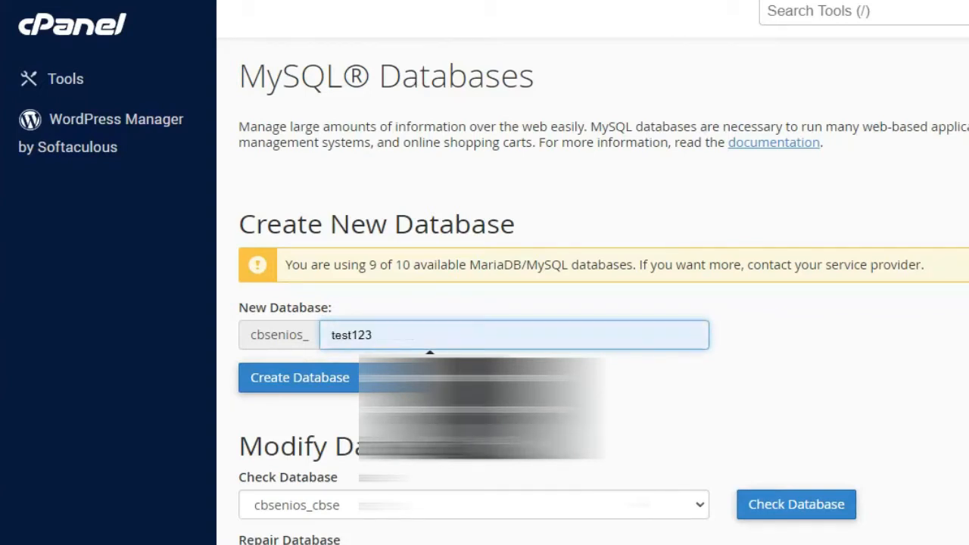
left_click(286, 375)
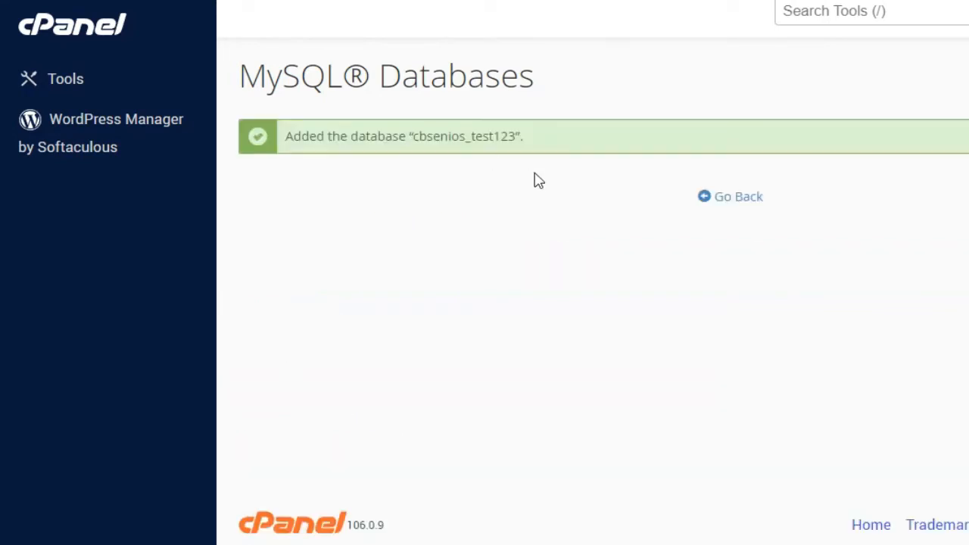
left_click_drag(515, 135, 432, 152)
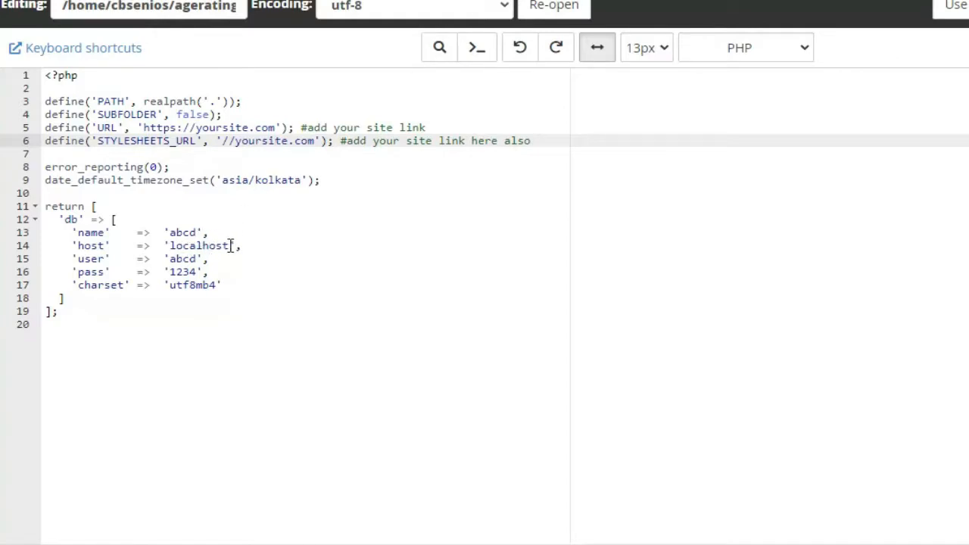
Replace the placeholder database name in config.php with cbsenios_test123 and select the user value
left_click_drag(230, 246, 200, 246)
left_click(197, 232)
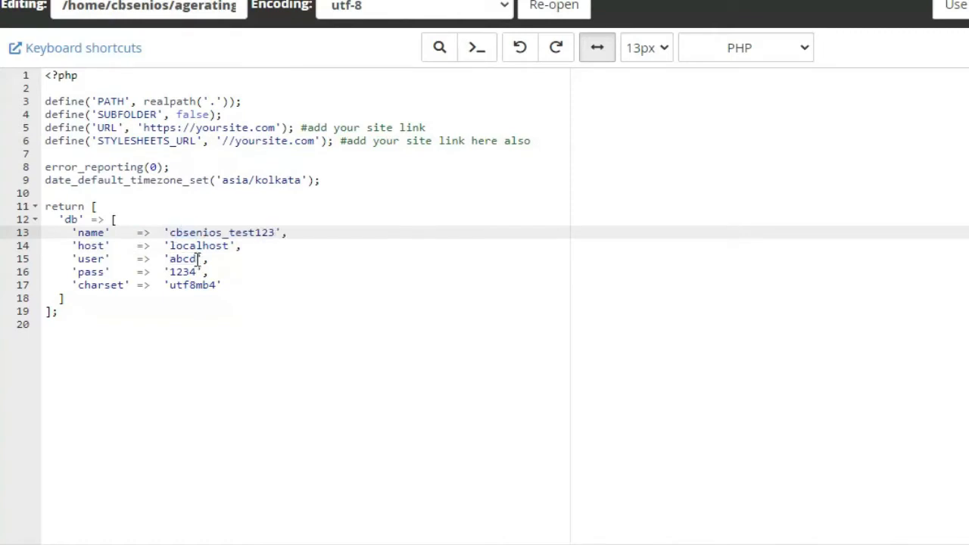
left_click_drag(197, 259, 175, 272)
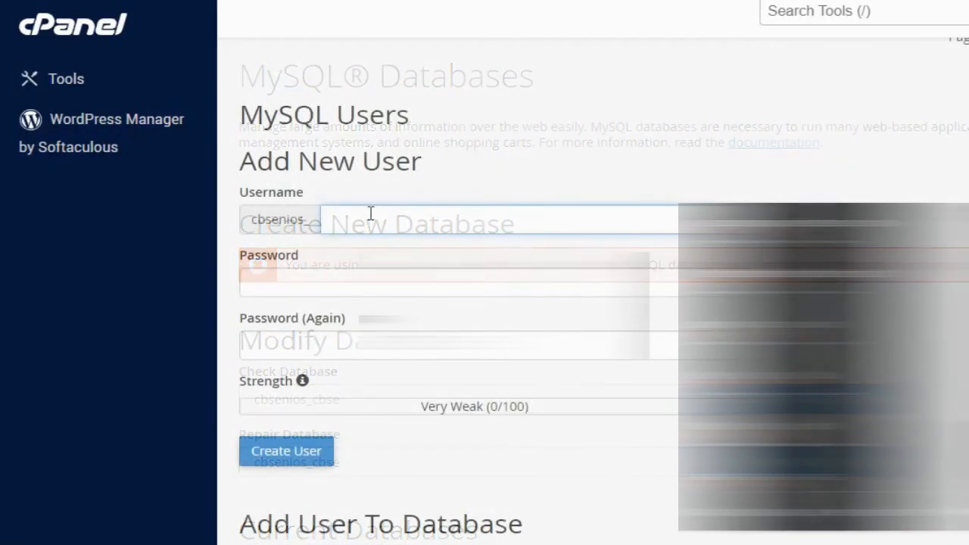
Create MySQL user test123 with a generated password
type("tes")
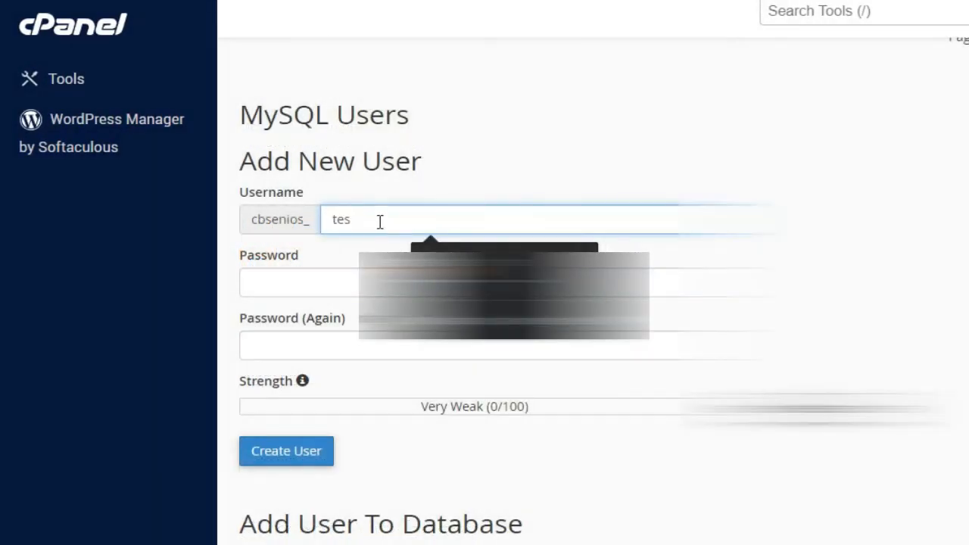
type("t123")
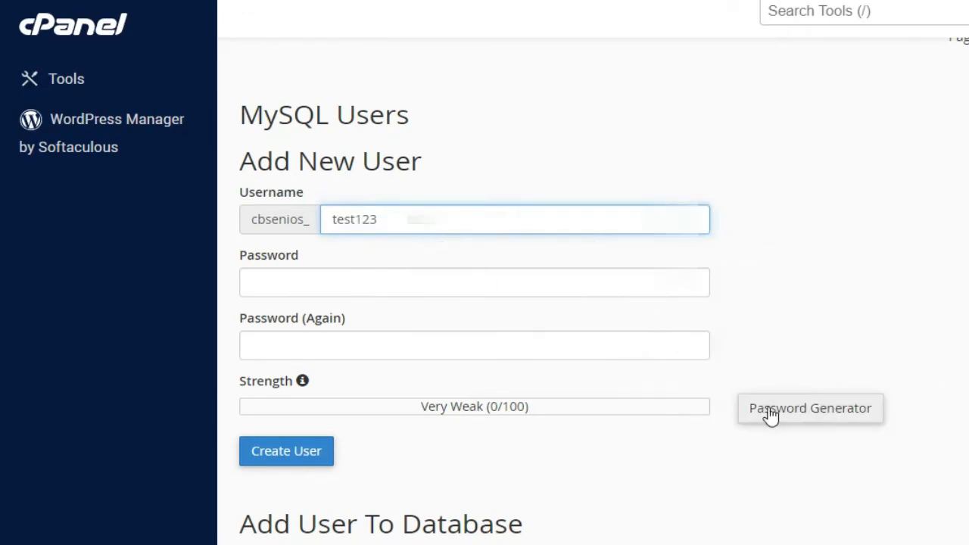
left_click(771, 417)
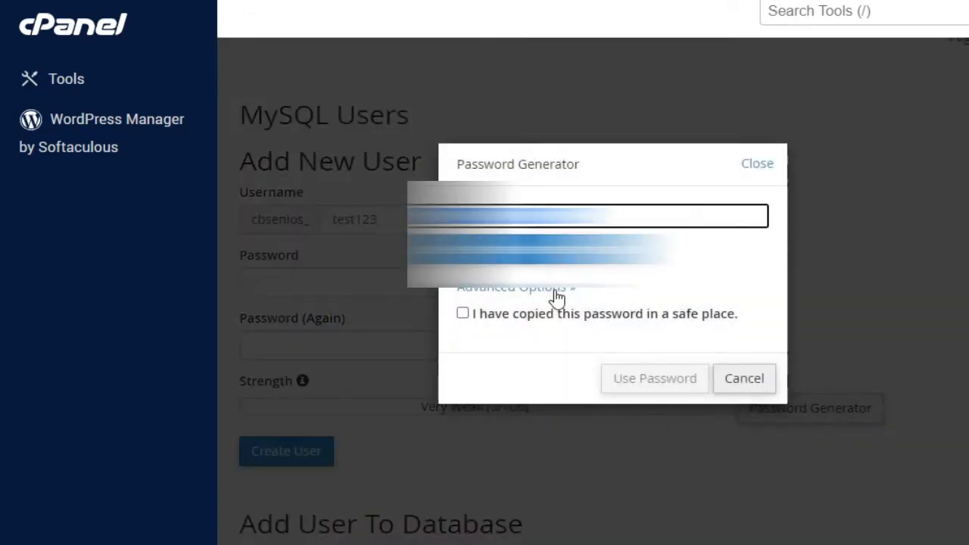
left_click(544, 315)
left_click(628, 379)
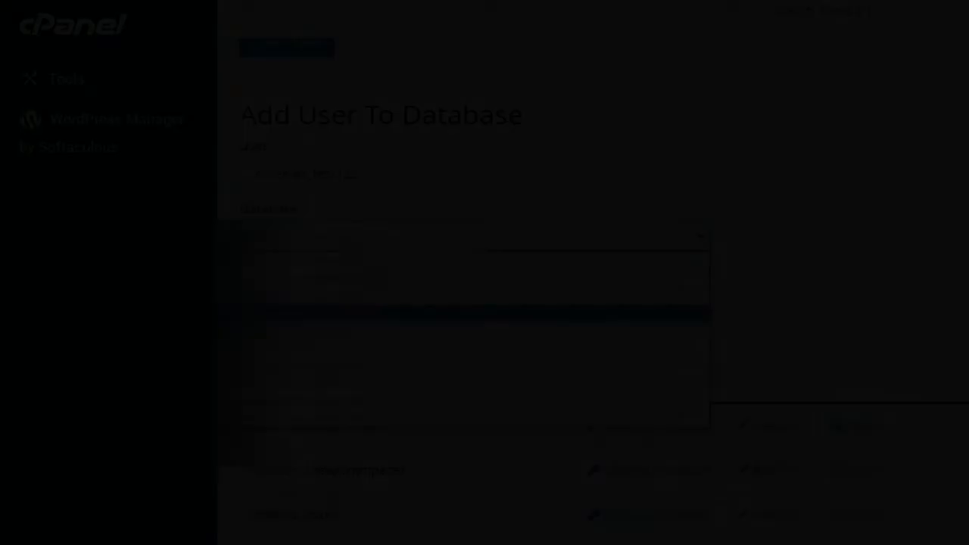
Add user cbsenios_test123 to database cbsenios_test123 with ALL PRIVILEGES
left_click(306, 315)
left_click(282, 287)
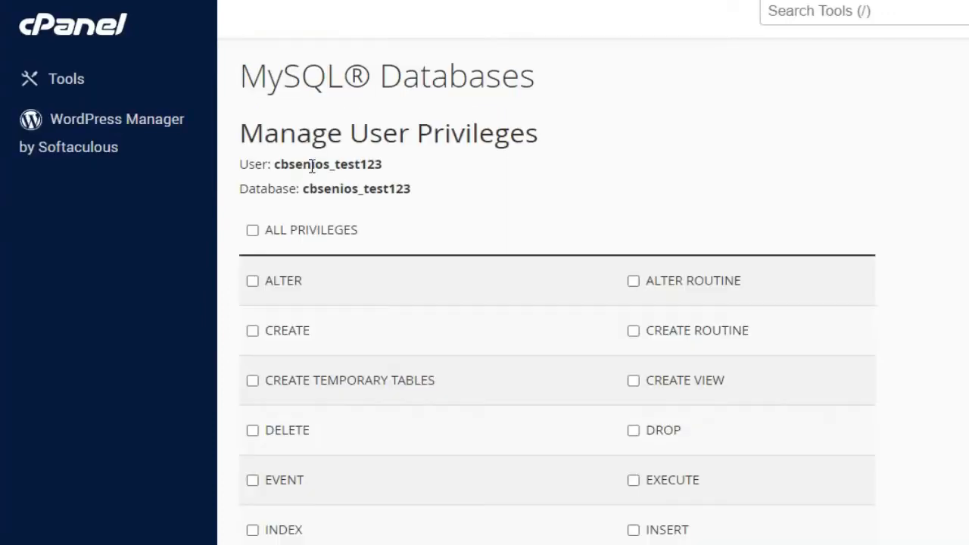
left_click(284, 231)
scroll(424, 409, "down", 4)
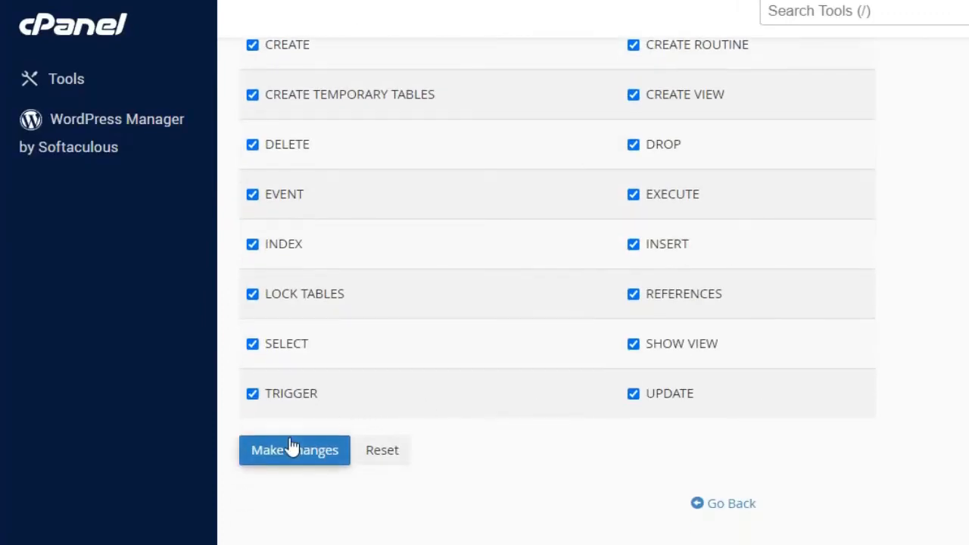
left_click(322, 450)
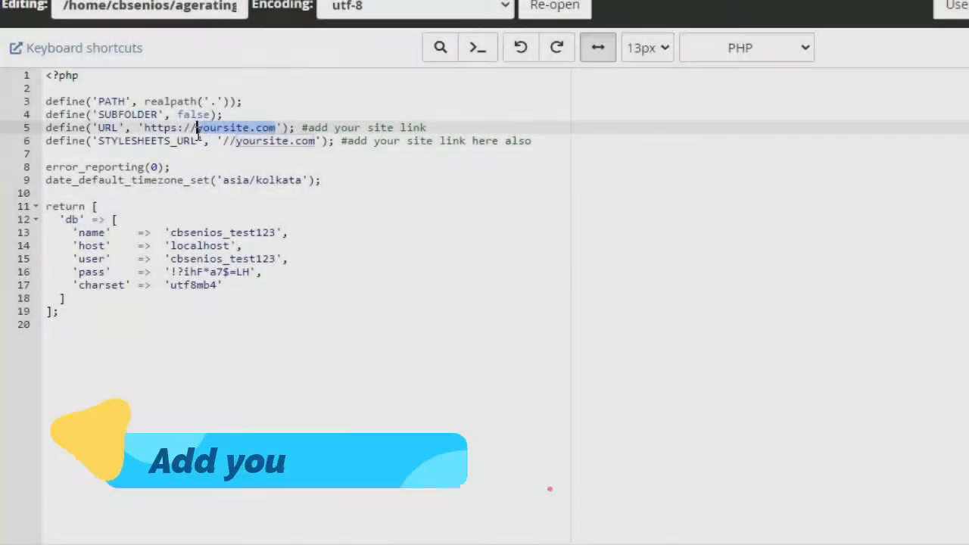
Set URL and STYLESHEETS_URL to agerating.in in config.php and save, confirming overwrite
type("age")
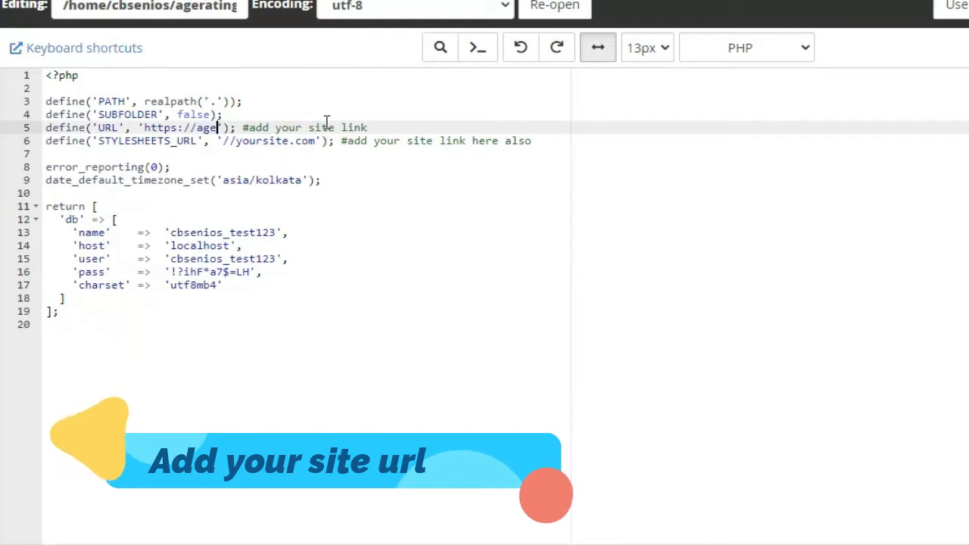
type("rating.in")
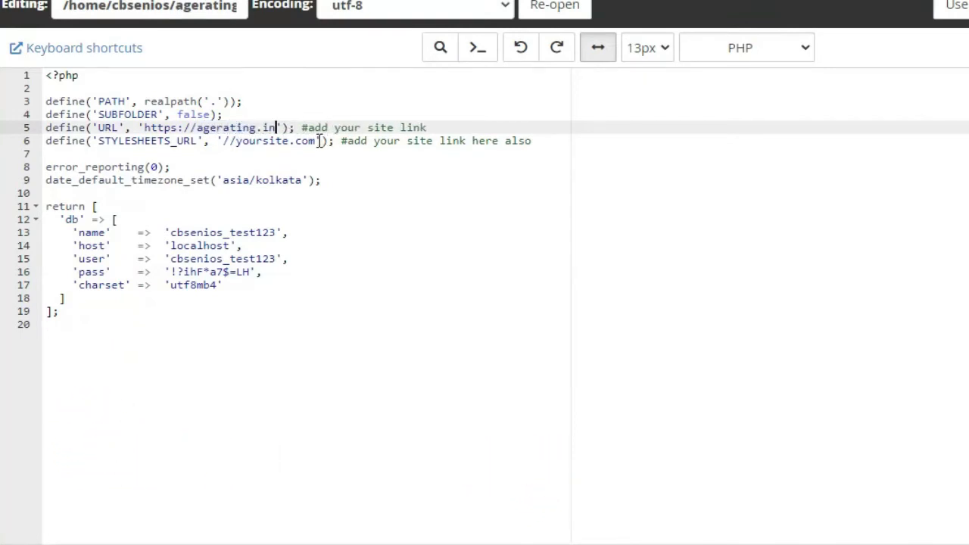
left_click_drag(318, 141, 268, 140)
type("a")
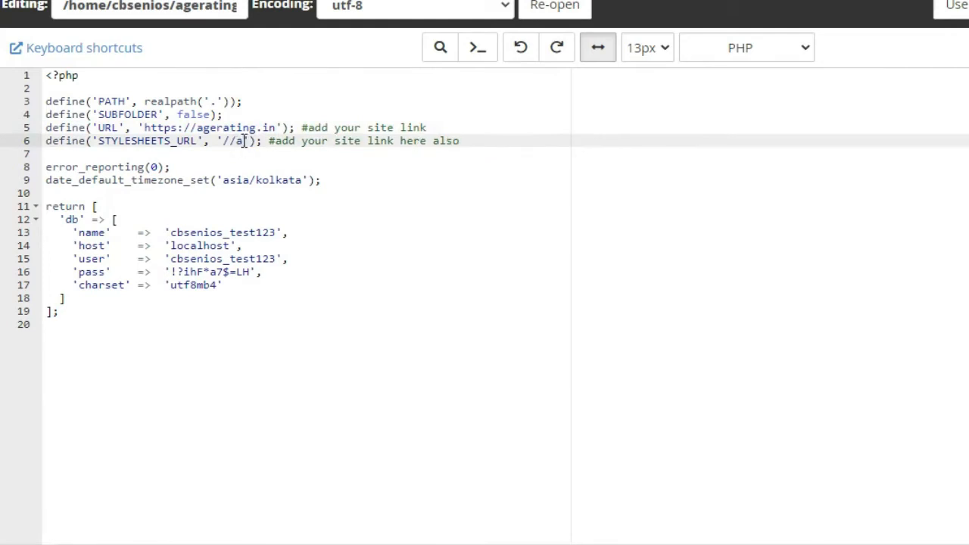
type("gerating.in")
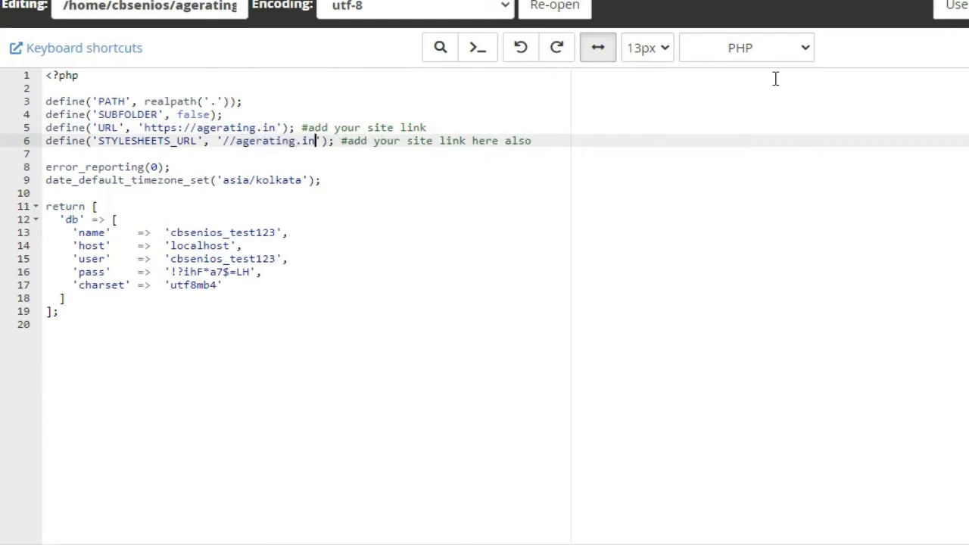
key("ctrl+s")
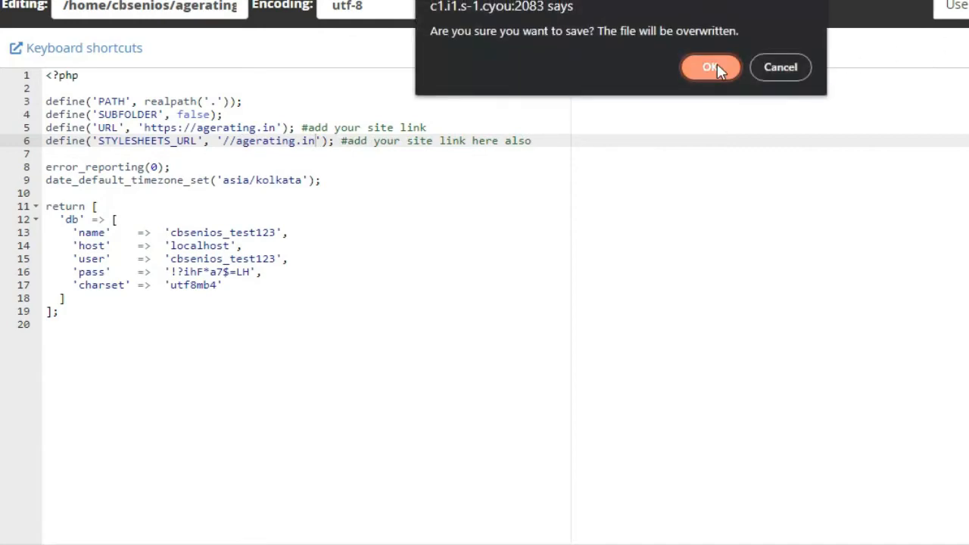
left_click(717, 63)
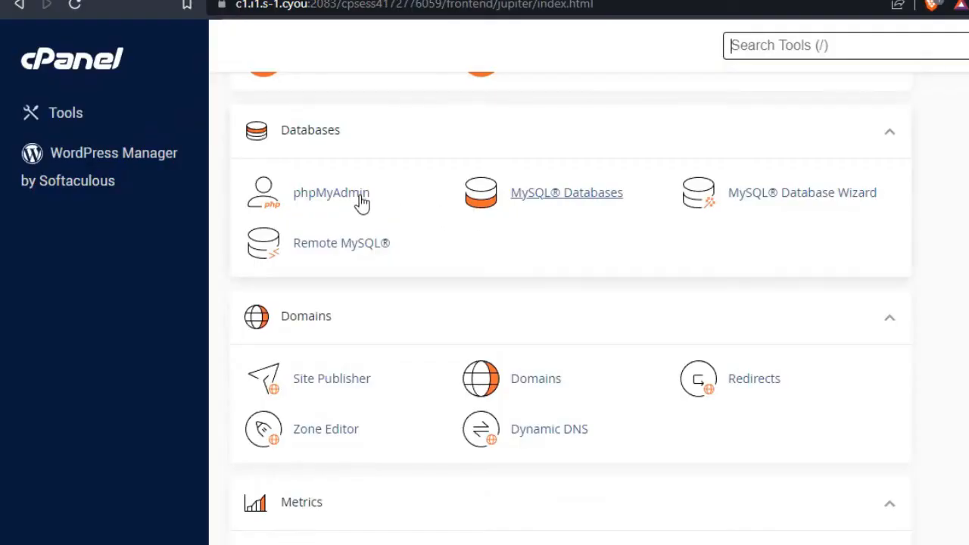
In phpMyAdmin, import sql_database.sql into the cbsenios_test123 database
left_click(362, 200)
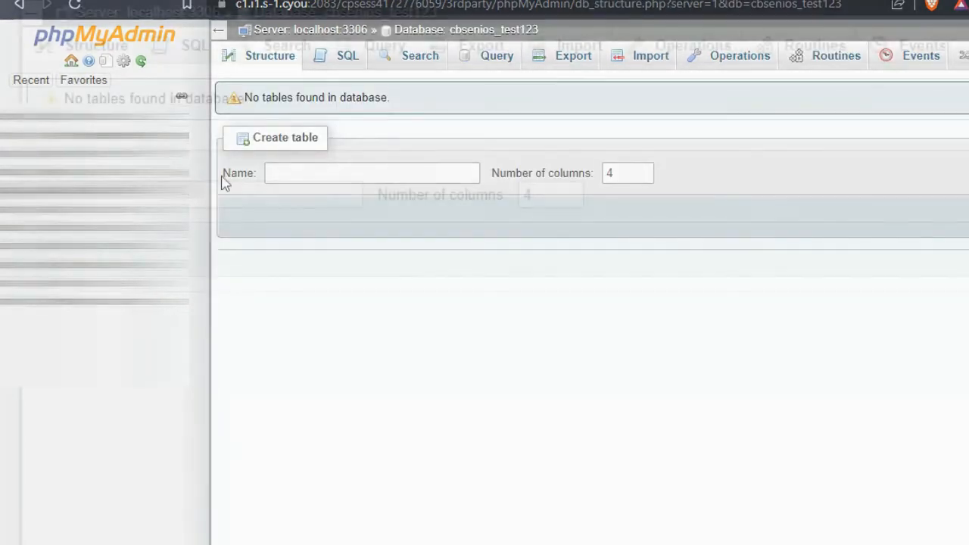
left_click(554, 50)
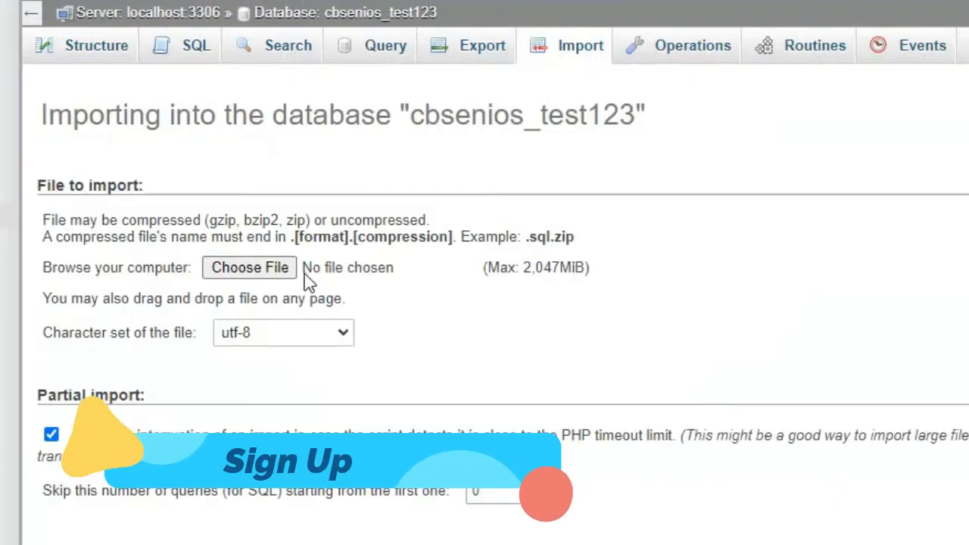
left_click(277, 273)
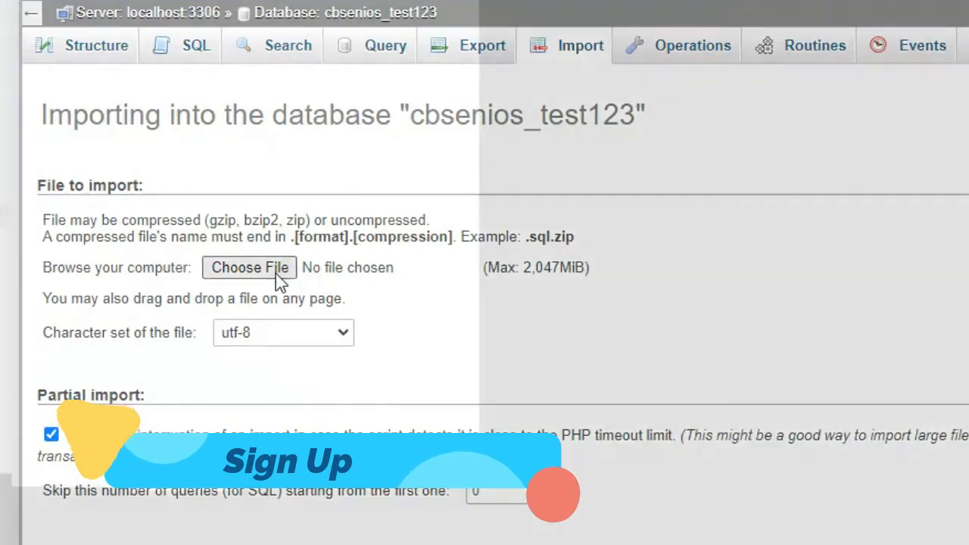
double_click(28, 136)
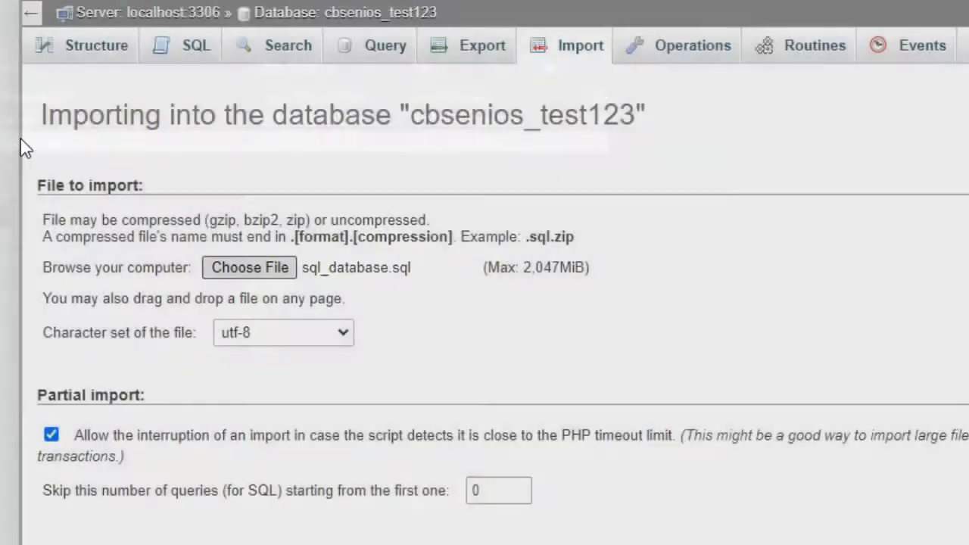
scroll(485, 265, "down", 4)
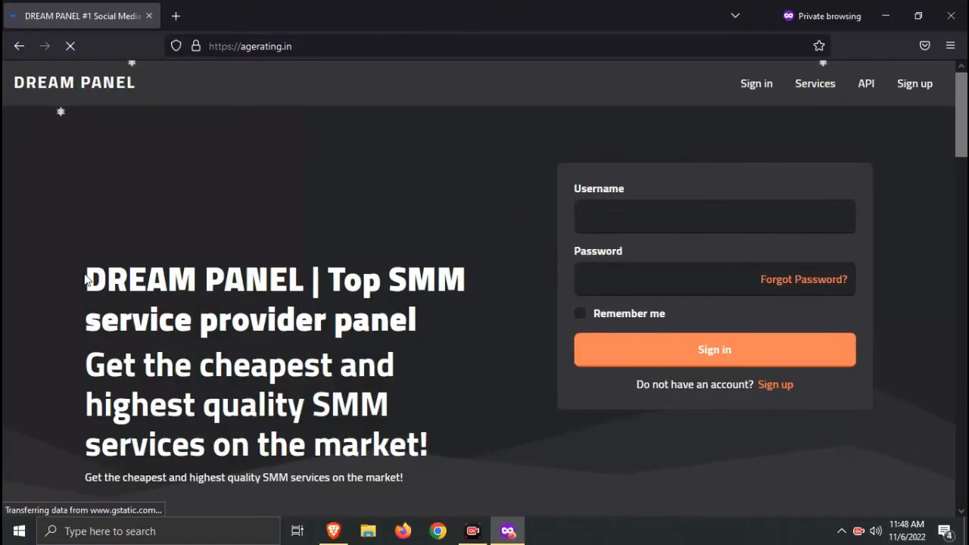
Open the Dream Panel account registration form from the homepage
left_click_drag(86, 275, 439, 318)
left_click(798, 144)
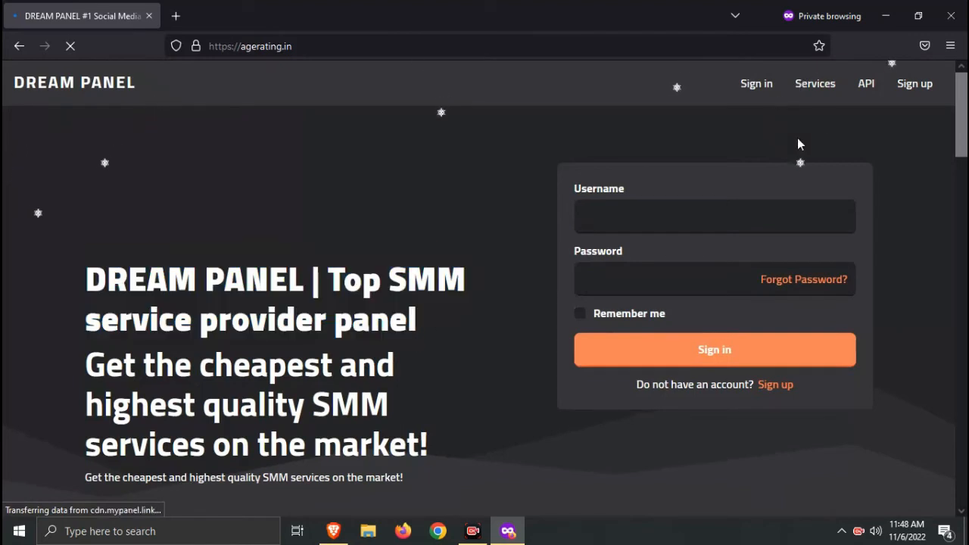
left_click(918, 87)
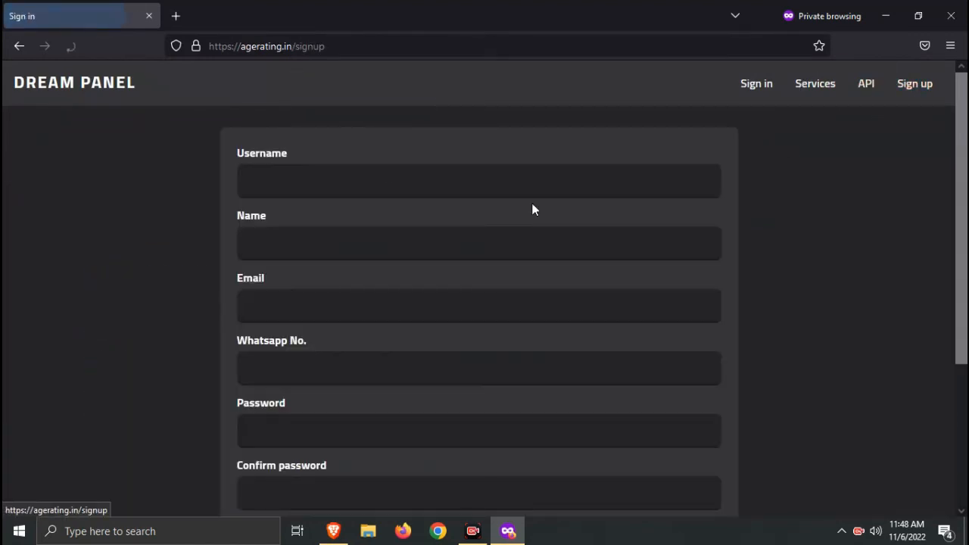
scroll(499, 167, "down", 1)
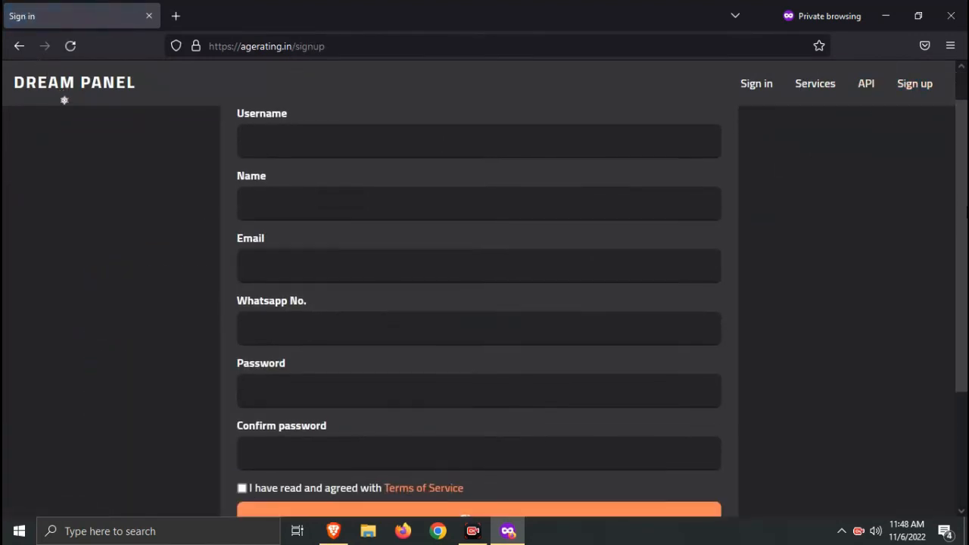
Enter the username 'youtubetechno' and accept the suggested full name
left_click(405, 134)
type("youtube")
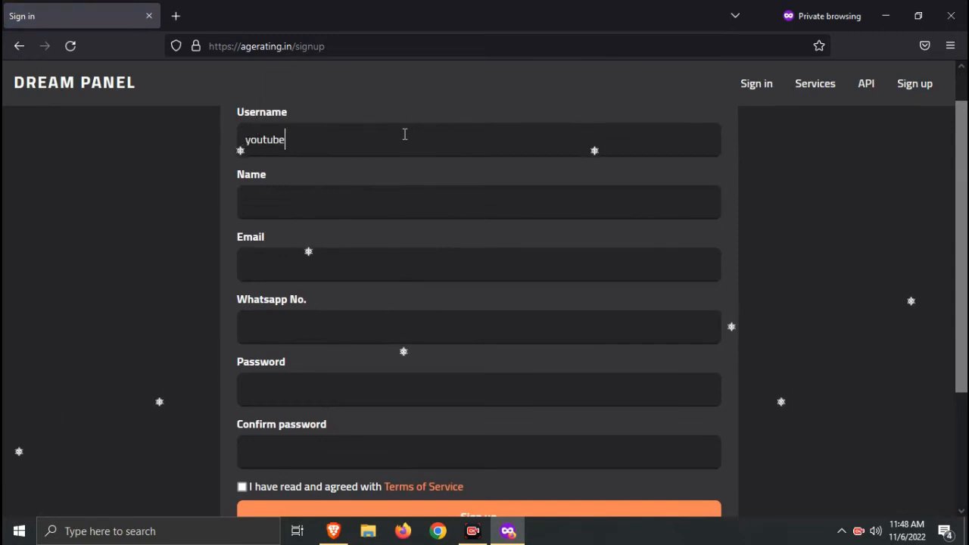
type("techno")
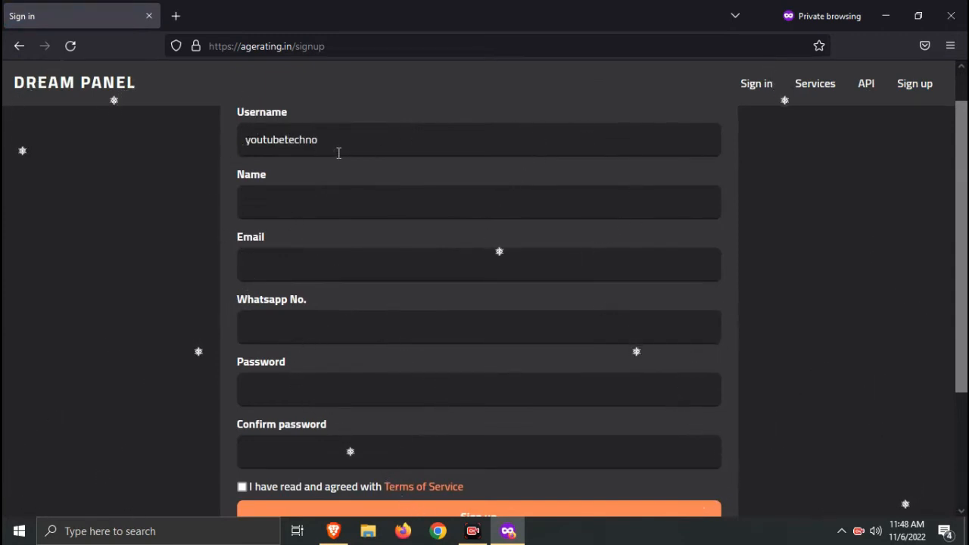
left_click(281, 208)
type("Techn")
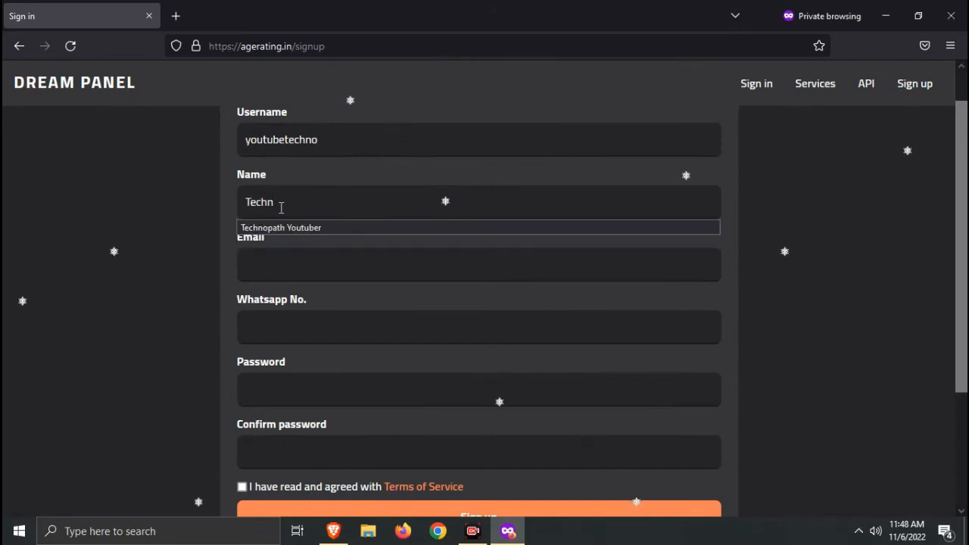
key("Down")
key("Return")
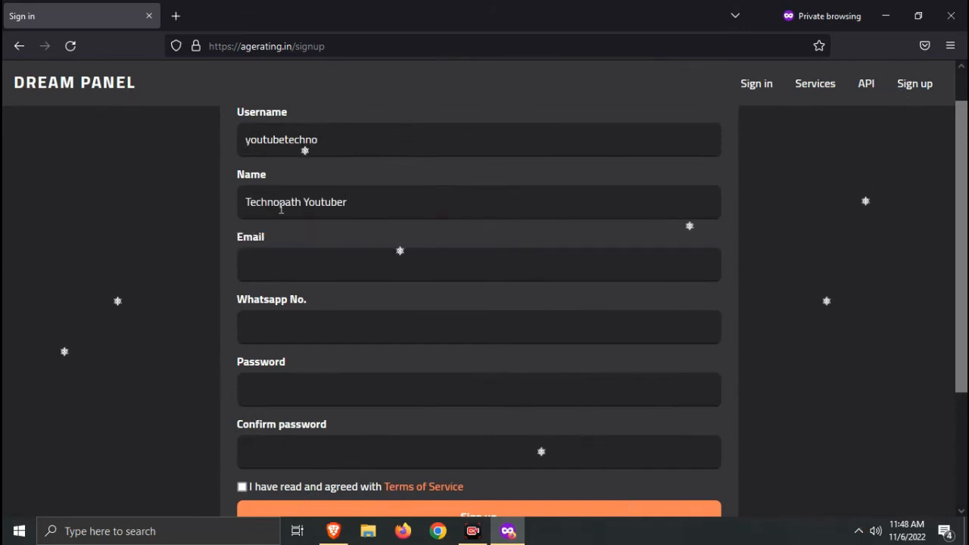
Fill in the e-mail address and the Whatsapp number, correcting typos
left_click(280, 256)
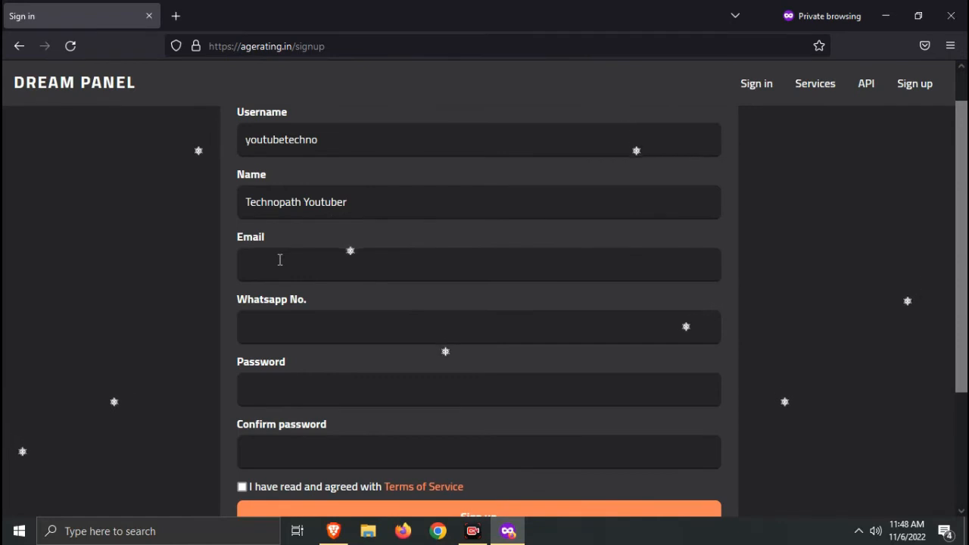
type("12345")
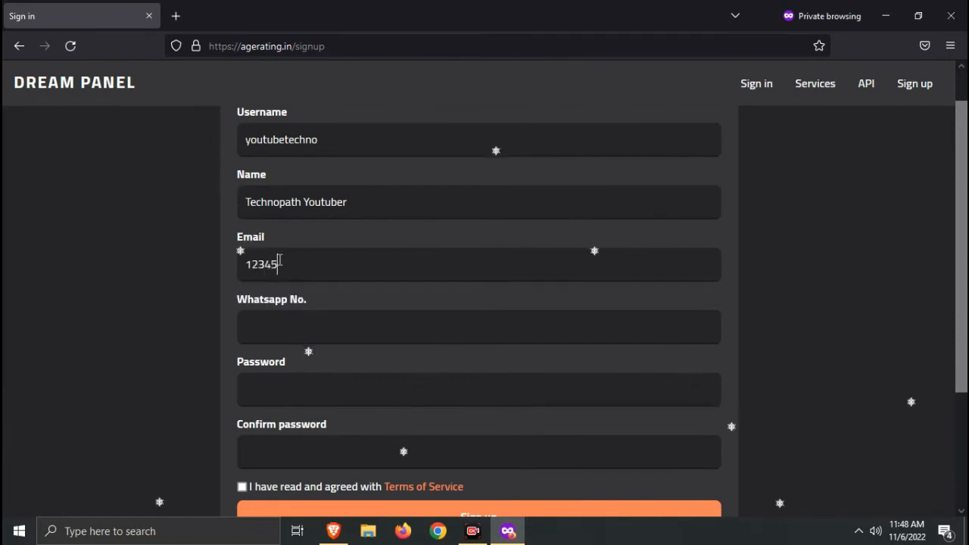
type("6789")
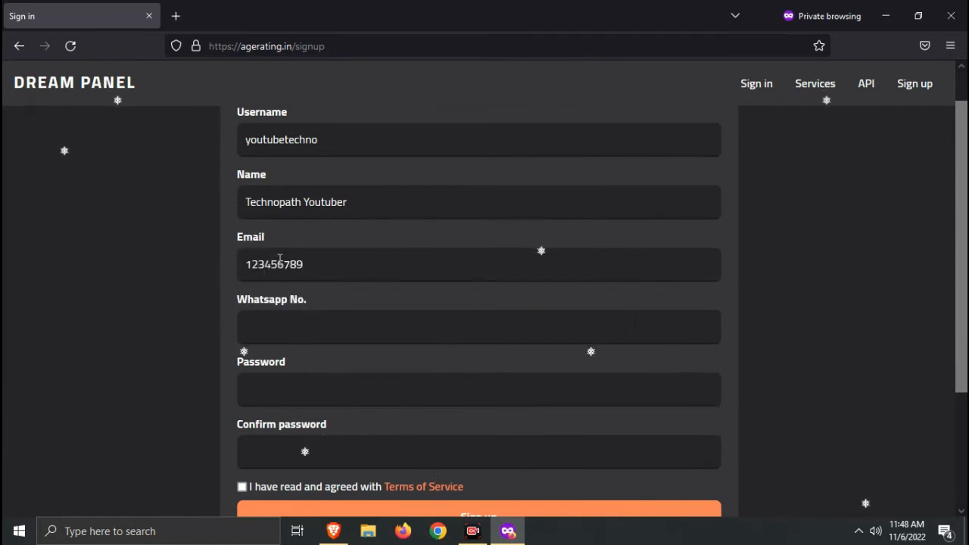
type("@gam")
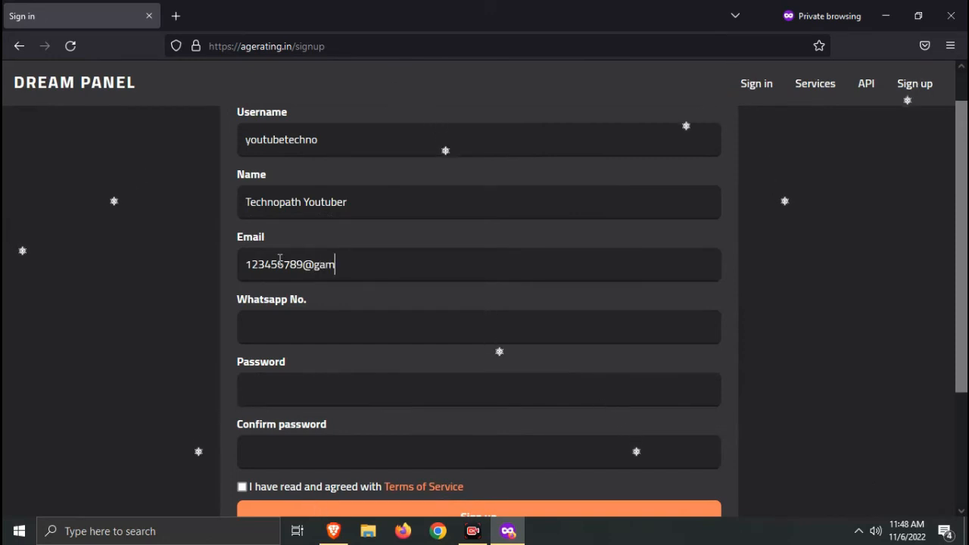
key("BackSpace")
key("BackSpace")
type("mail")
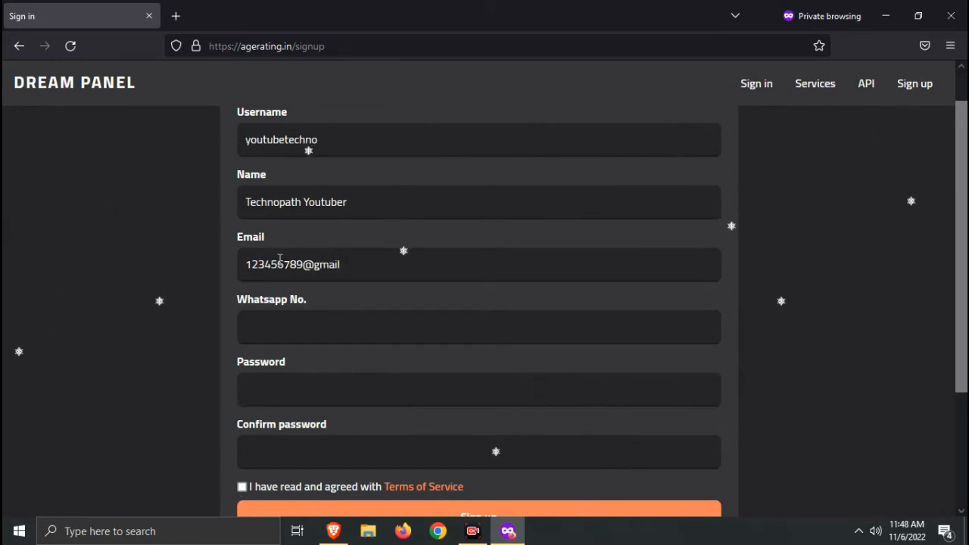
type(".com")
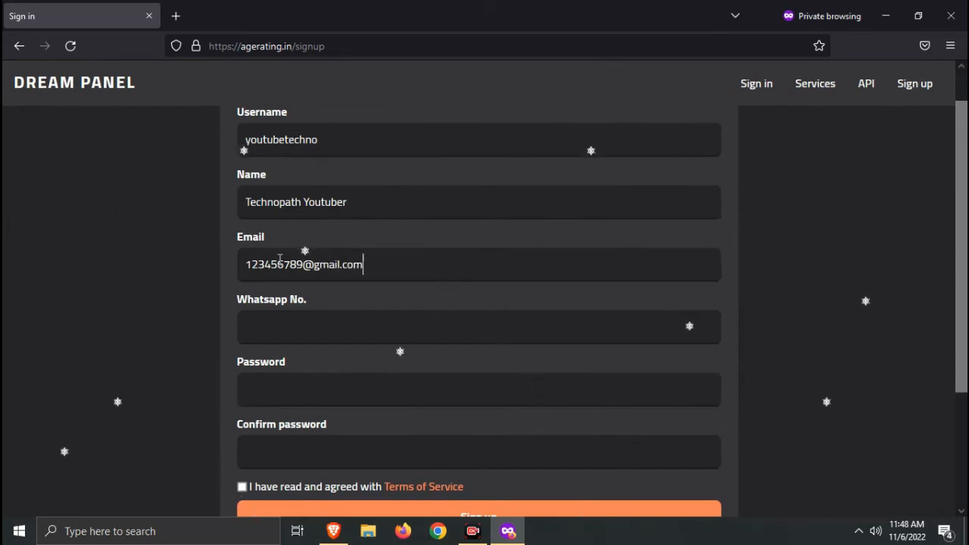
key("ctrl+a")
left_click(287, 326)
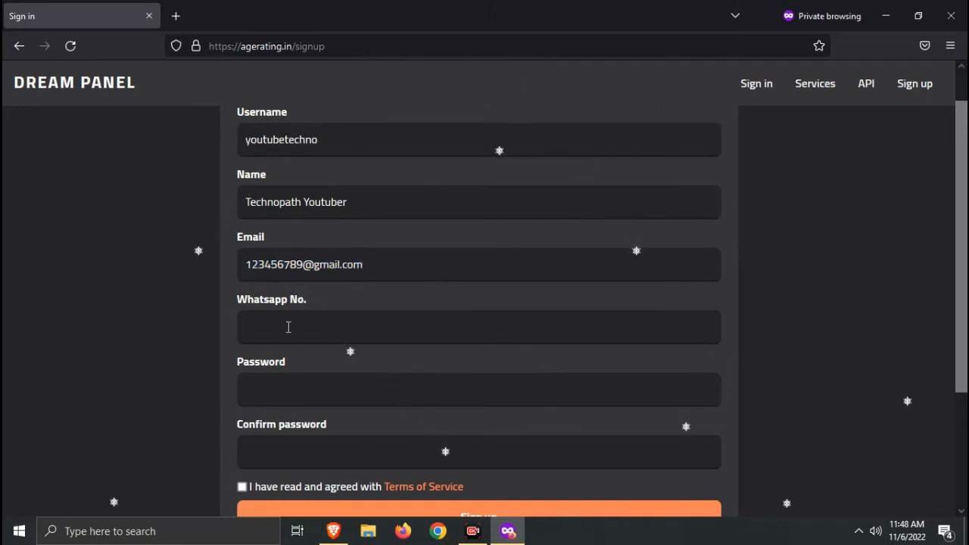
type("123456")
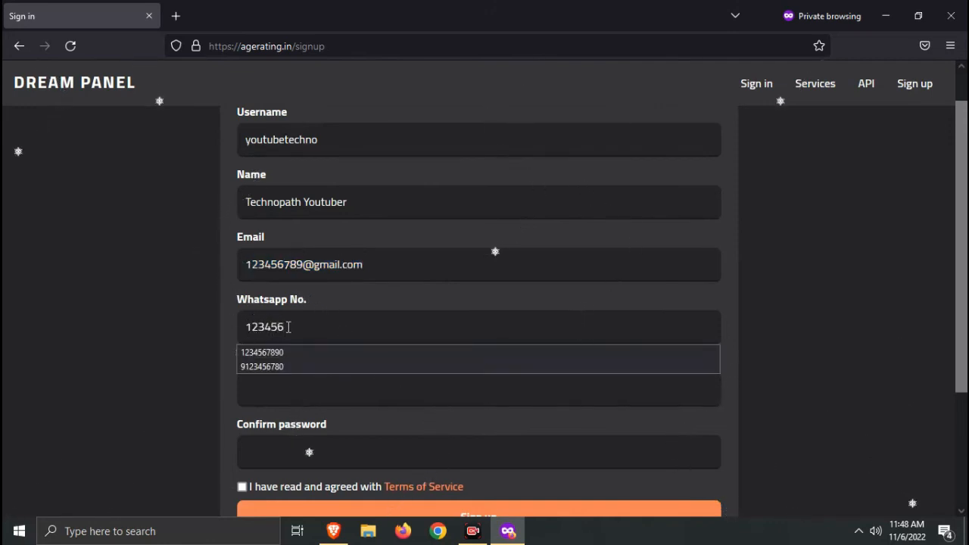
type("7890")
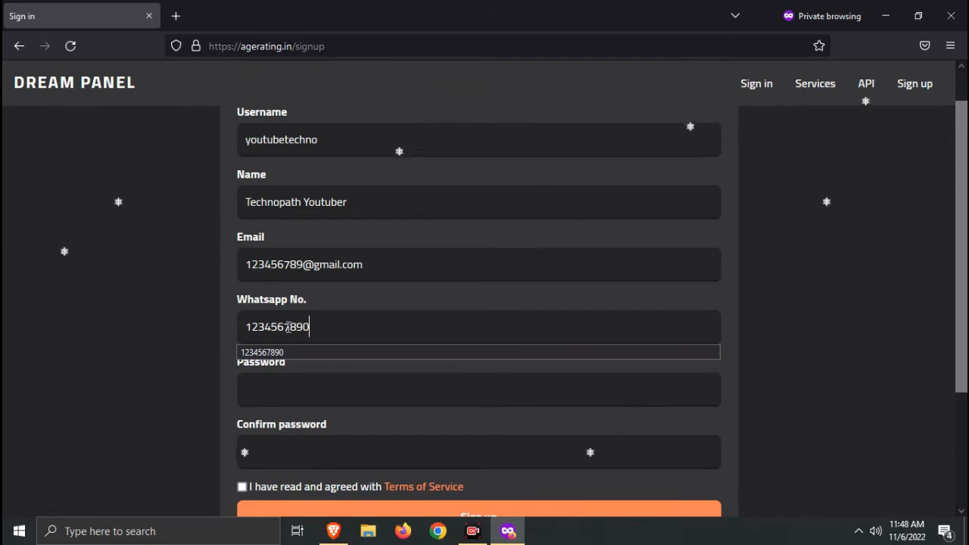
key("BackSpace")
type("9")
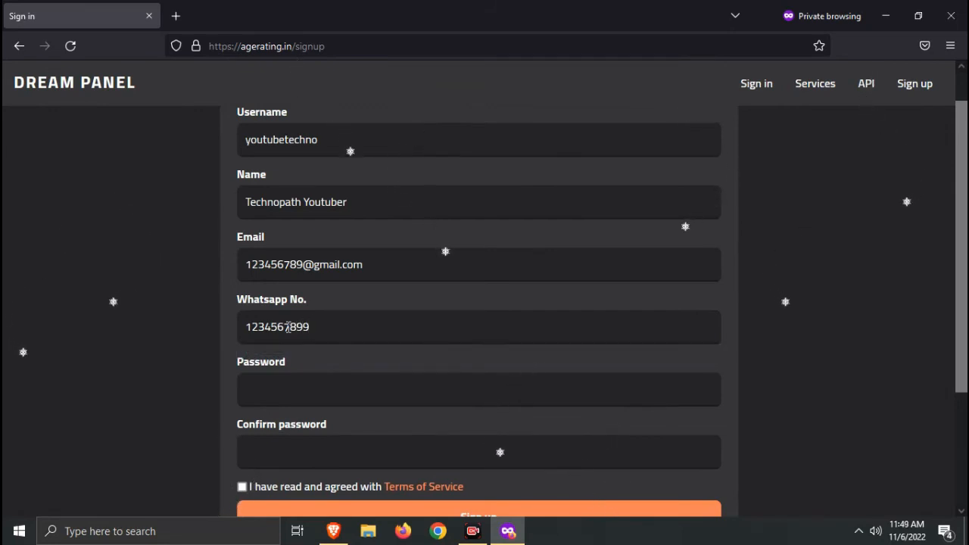
Reuse the e-mail value as password and confirmation, then submit the registration
left_click(336, 394)
left_click(372, 267)
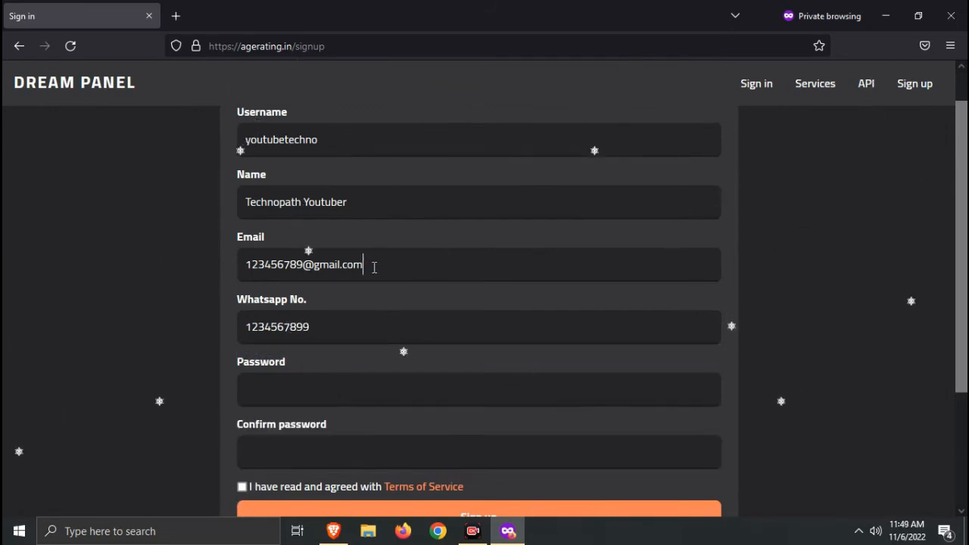
key("ctrl+a")
key("ctrl+c")
left_click(316, 392)
key("ctrl+v")
left_click(310, 454)
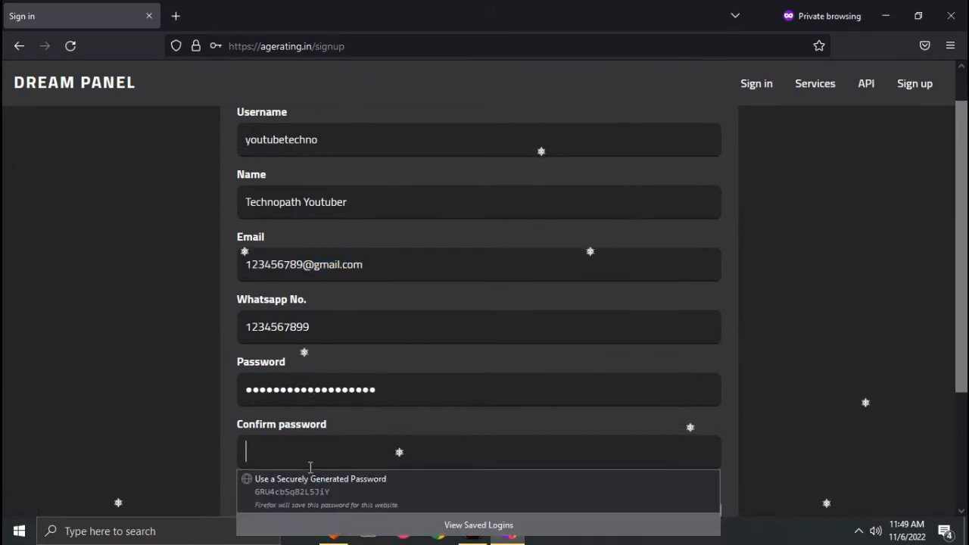
key("ctrl+v")
scroll(151, 380, "down", 2)
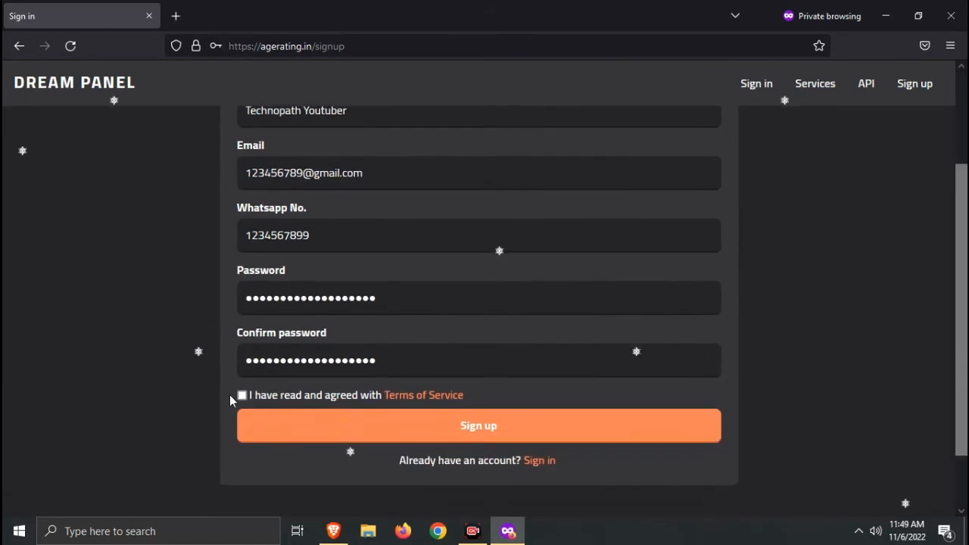
left_click(291, 426)
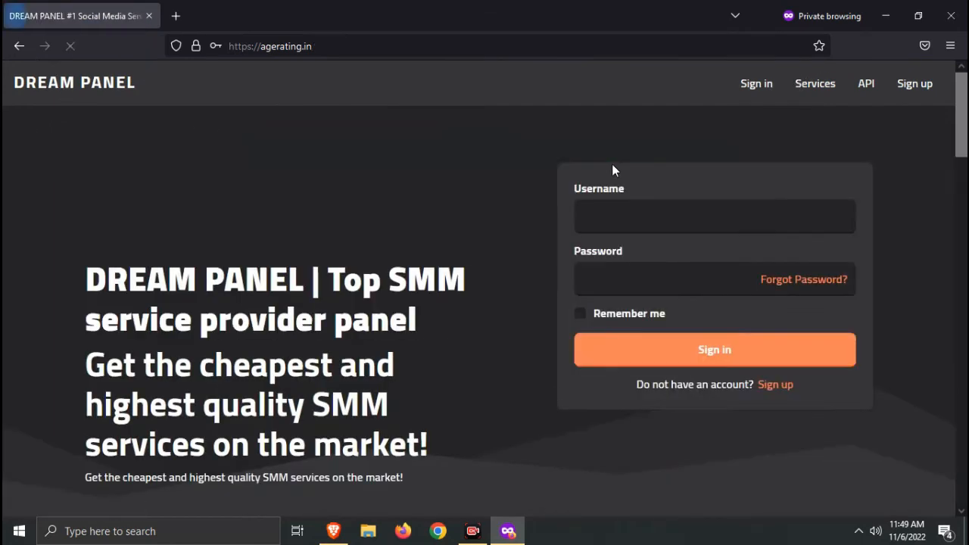
Sign in as 'technoyoutube' with the pasted password and Remember me ticked
left_click(640, 215)
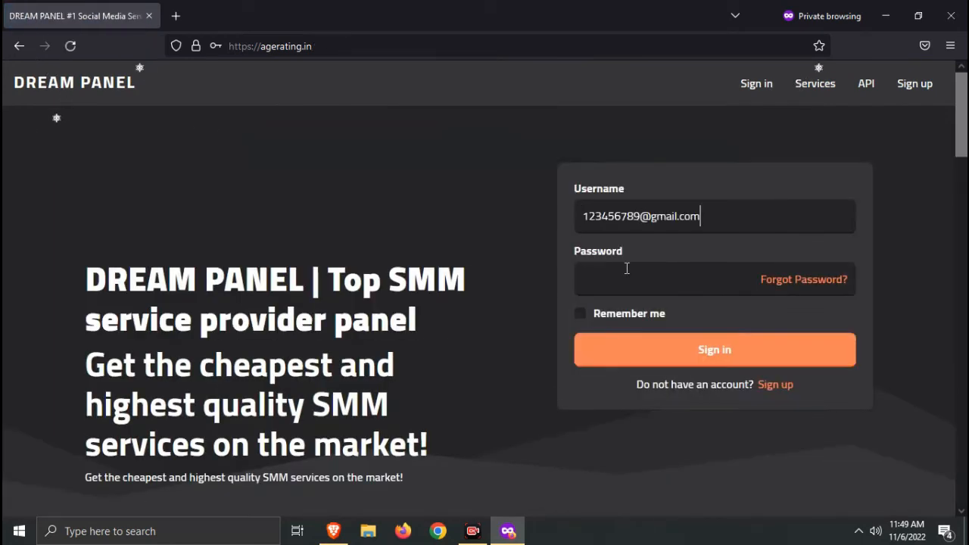
left_click(627, 268)
key("ctrl+v")
left_click(656, 212)
key("ctrl+a")
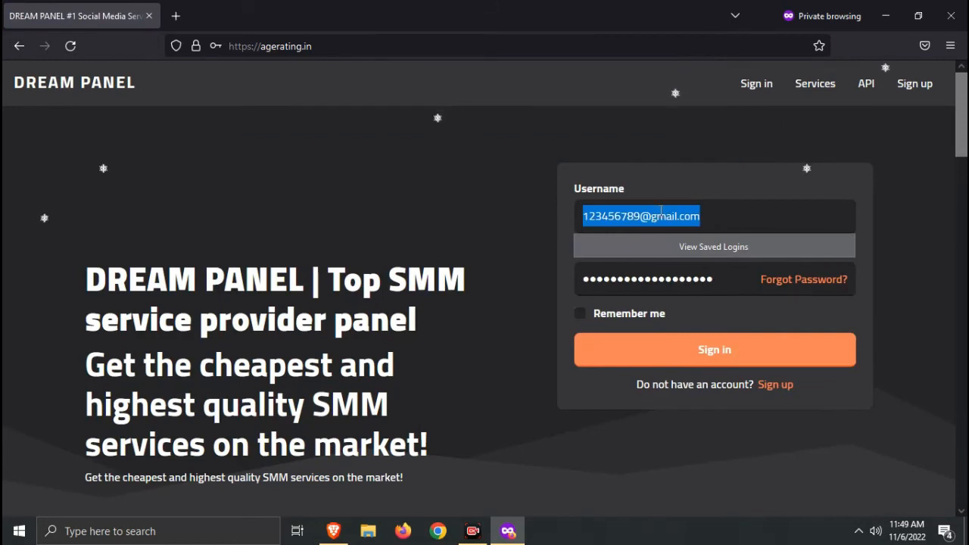
key("BackSpace")
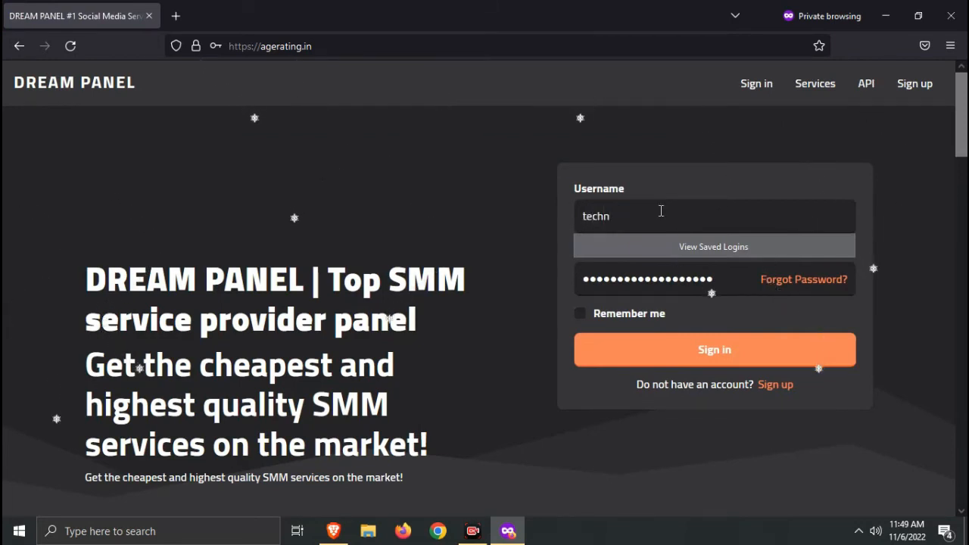
type("techno")
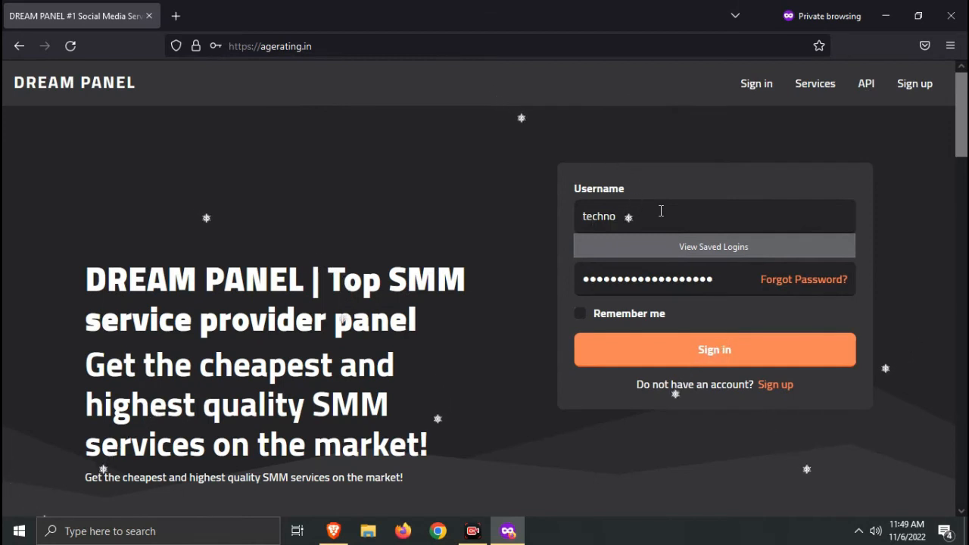
type("youtube")
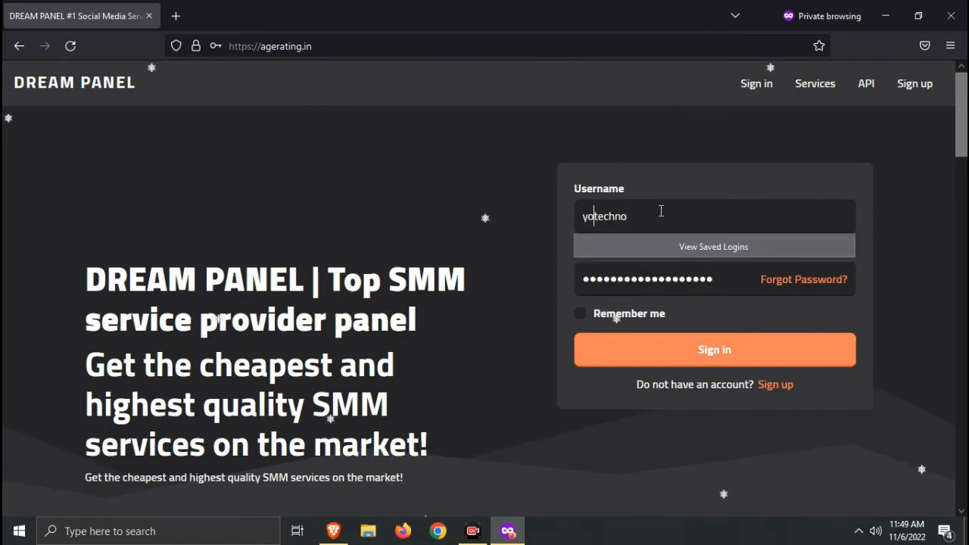
left_click(610, 311)
left_click(657, 365)
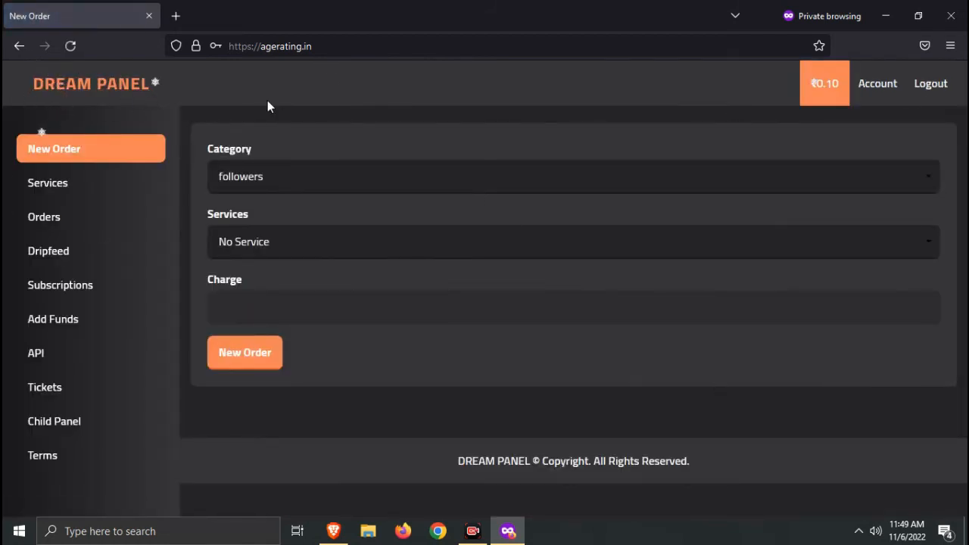
left_click_drag(267, 106, 508, 344)
left_click(793, 415)
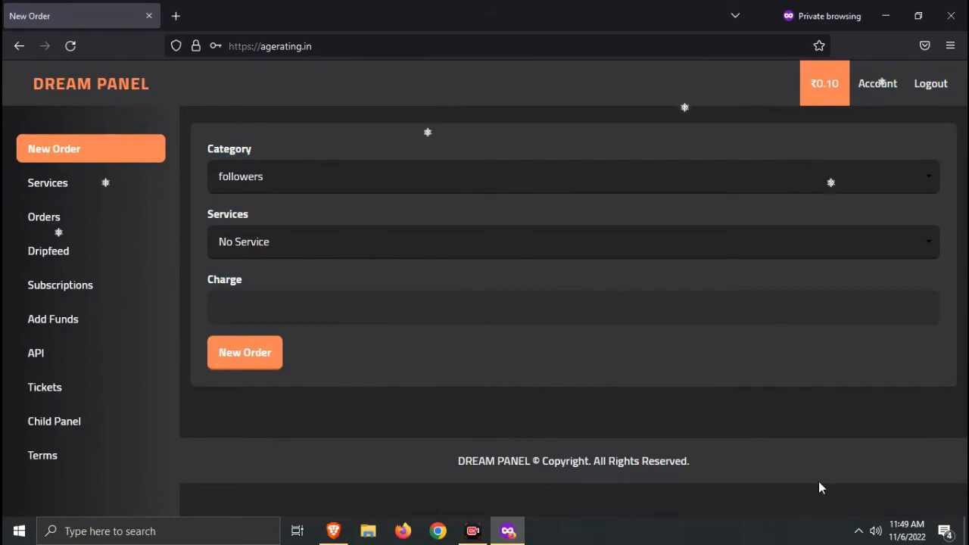
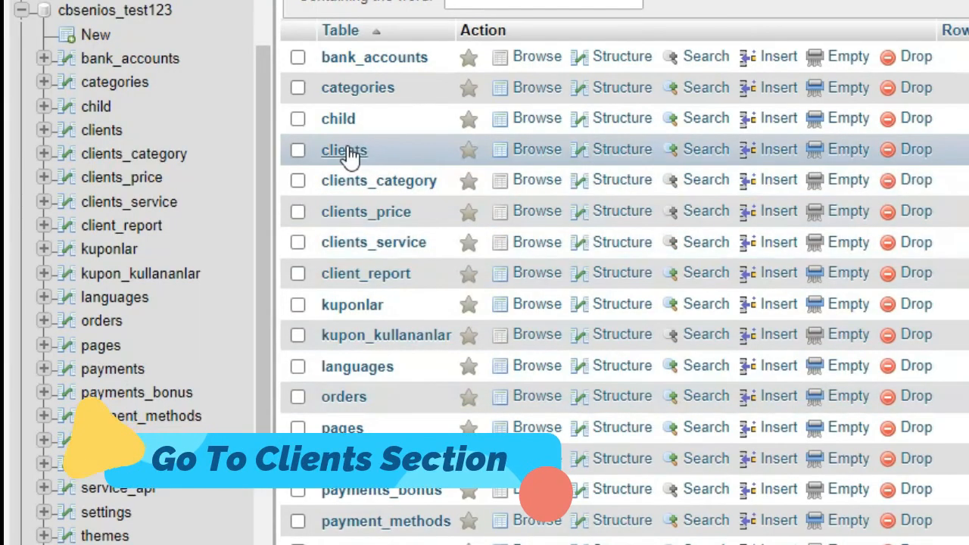
Browse the clients table in cbsenios_test123, viewing client_id, name, email and username columns
left_click(346, 152)
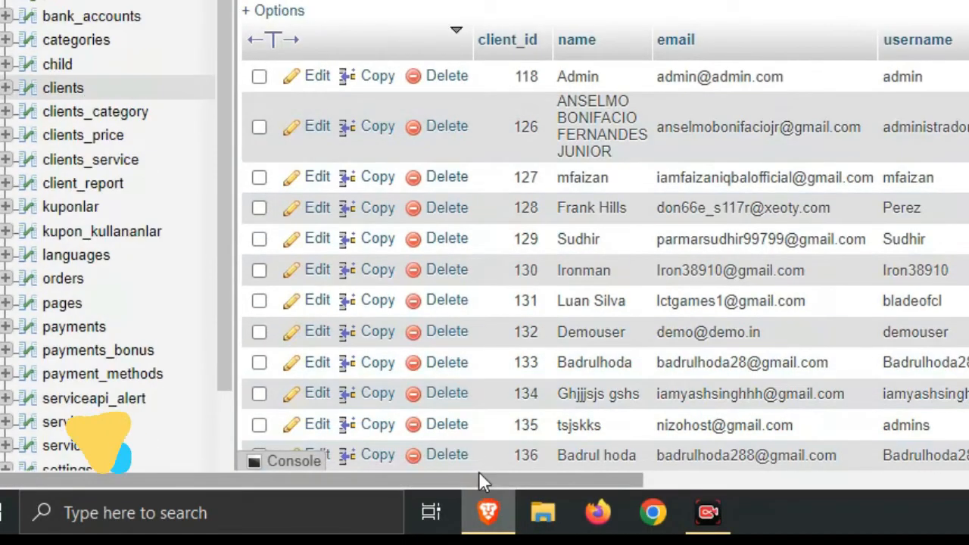
left_click_drag(502, 481, 620, 482)
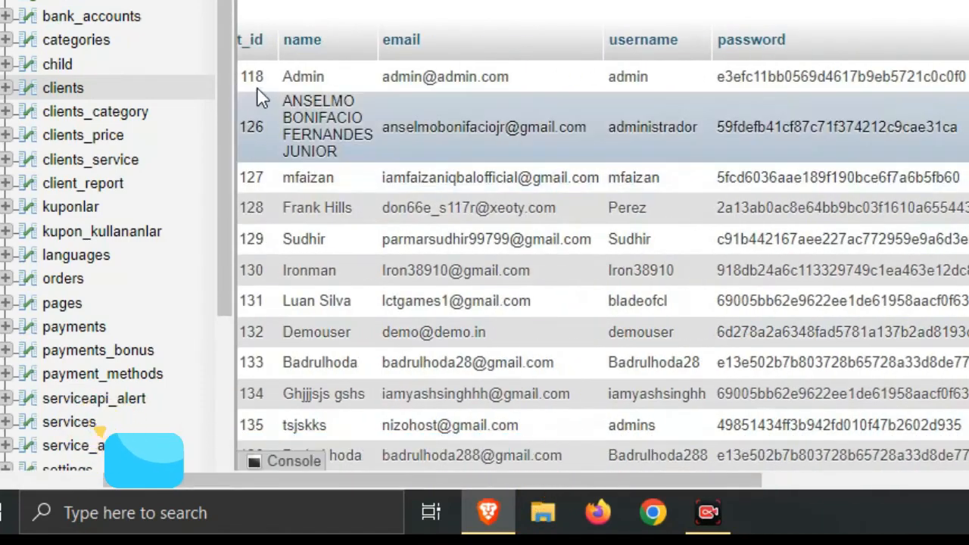
scroll(406, 291, "left", 5)
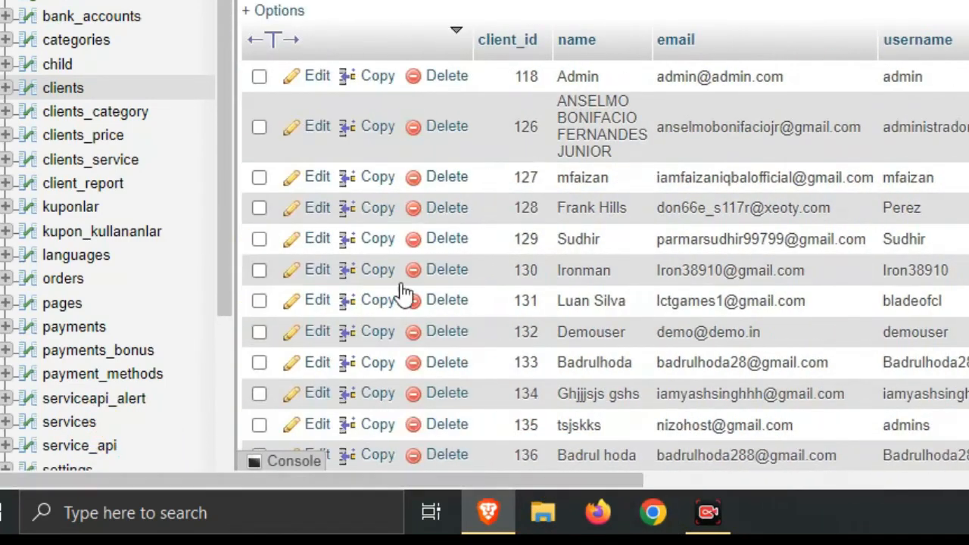
Edit the Admin client record (client_id 118) and select its entire access permissions JSON
left_click(294, 83)
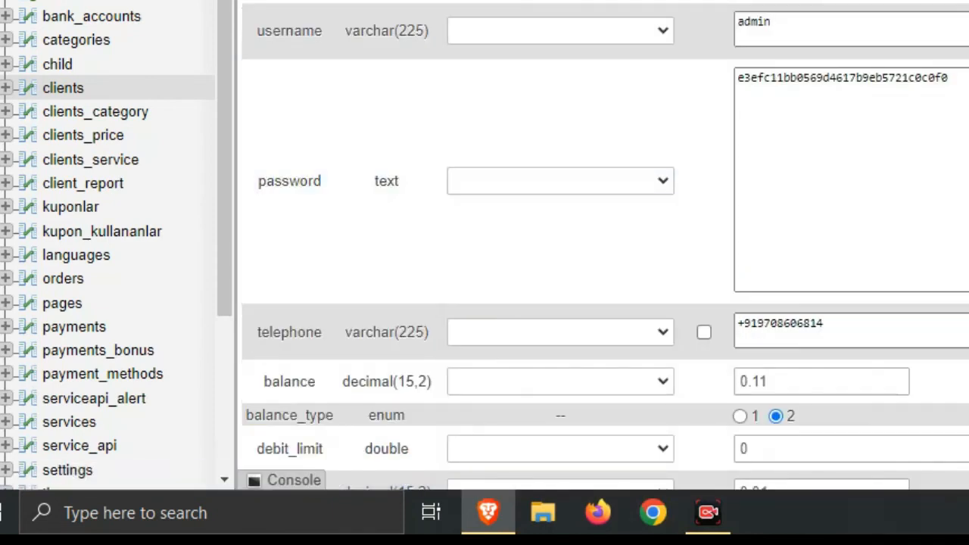
scroll(293, 89, "down", 2)
scroll(605, 250, "down", 8)
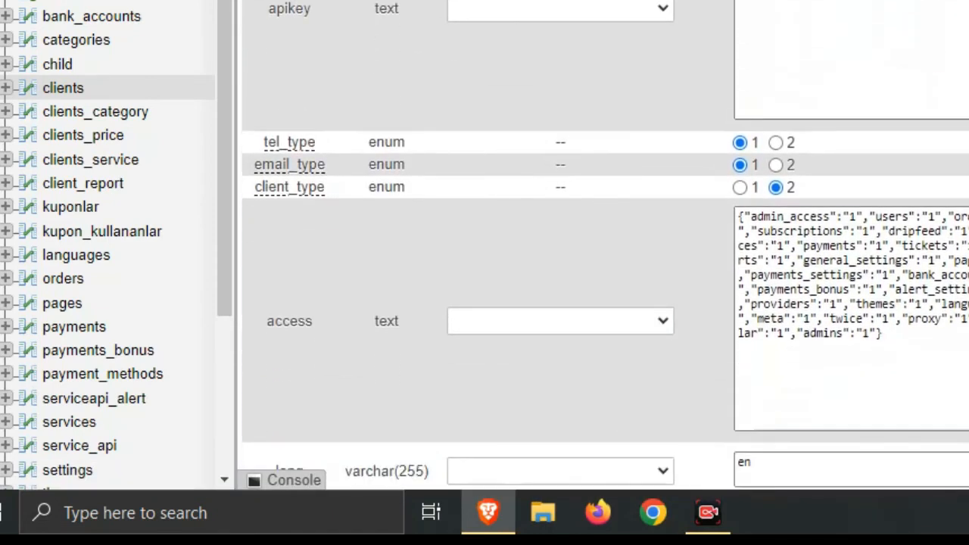
left_click(957, 370)
key("ctrl+a")
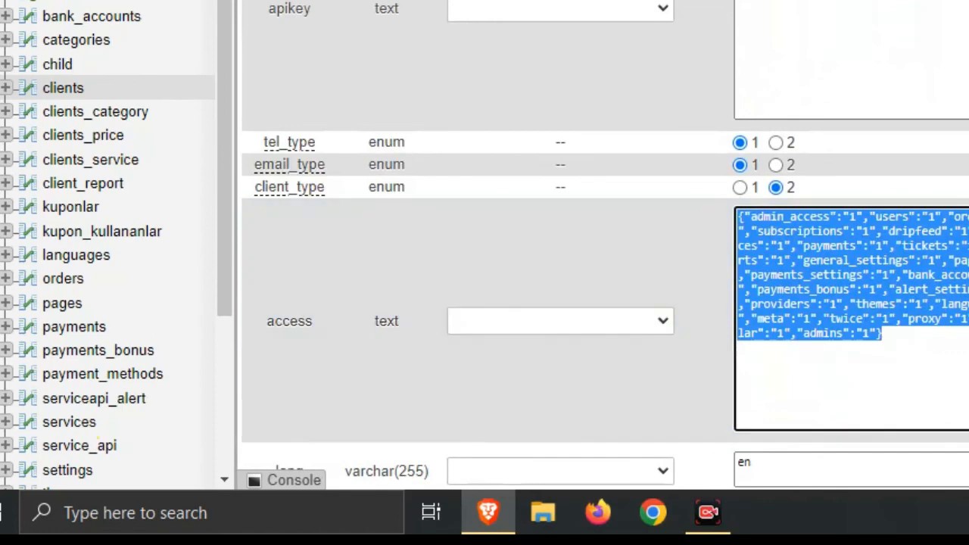
scroll(606, 303, "down", 4)
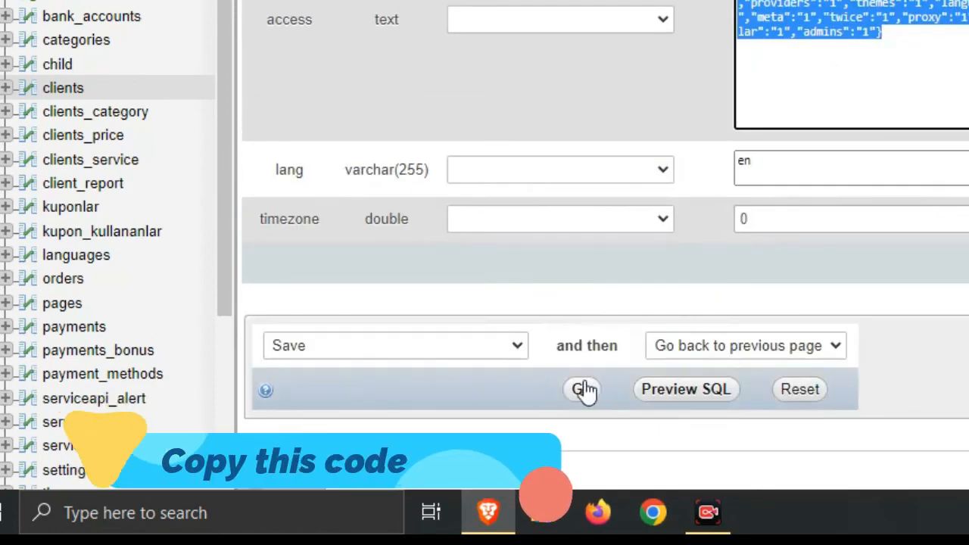
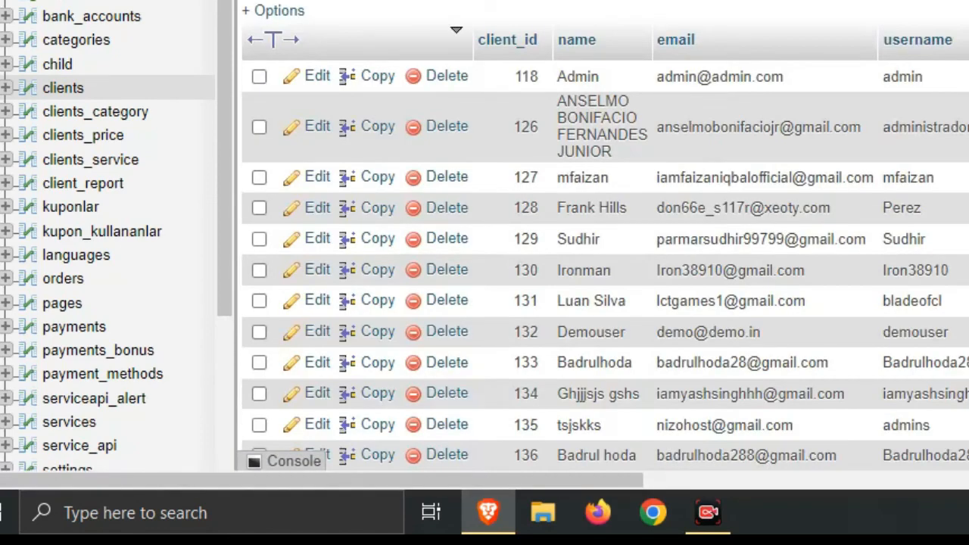
Scroll down and back up the clients table listing to locate client 140's row
scroll(725, 189, "down", 3)
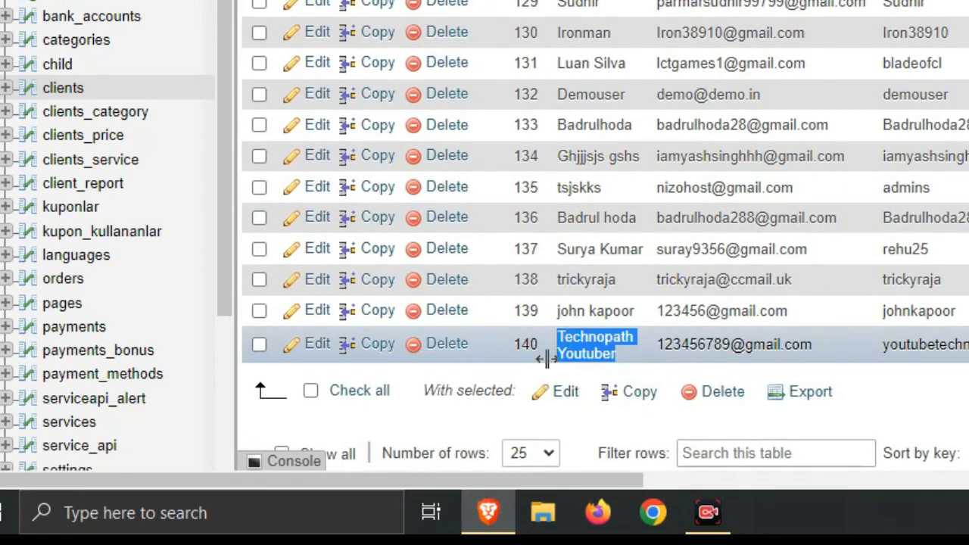
scroll(327, 354, "up", 3)
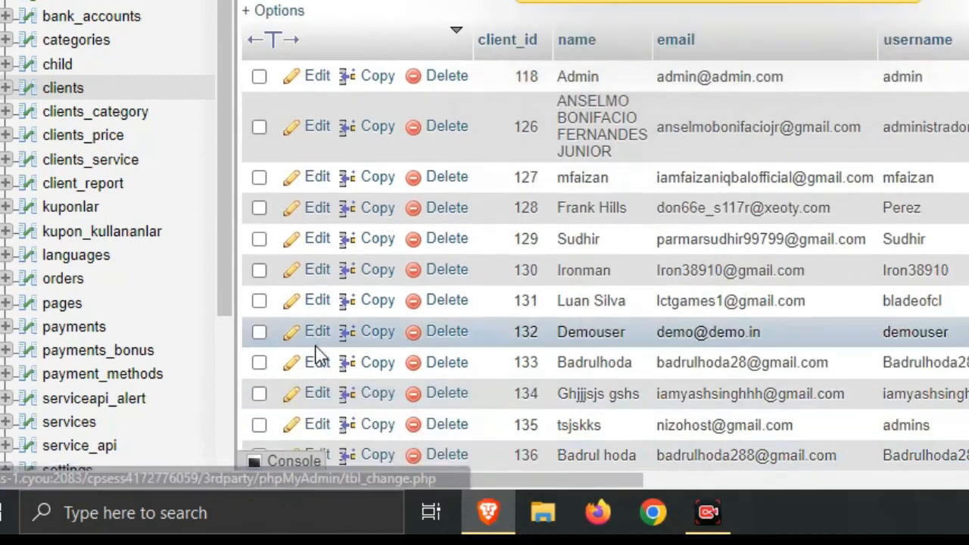
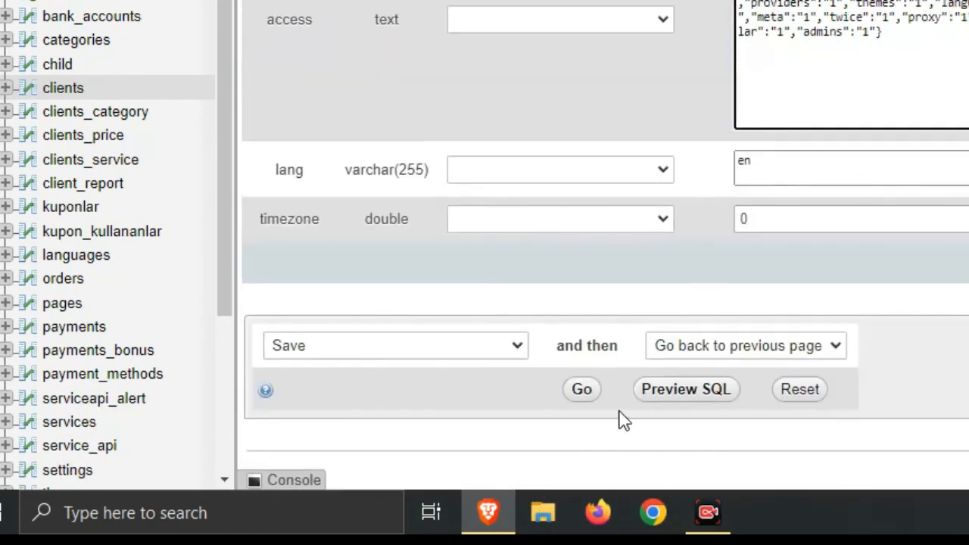
Save the client 140 row with the pasted admin access permissions JSON
left_click(580, 387)
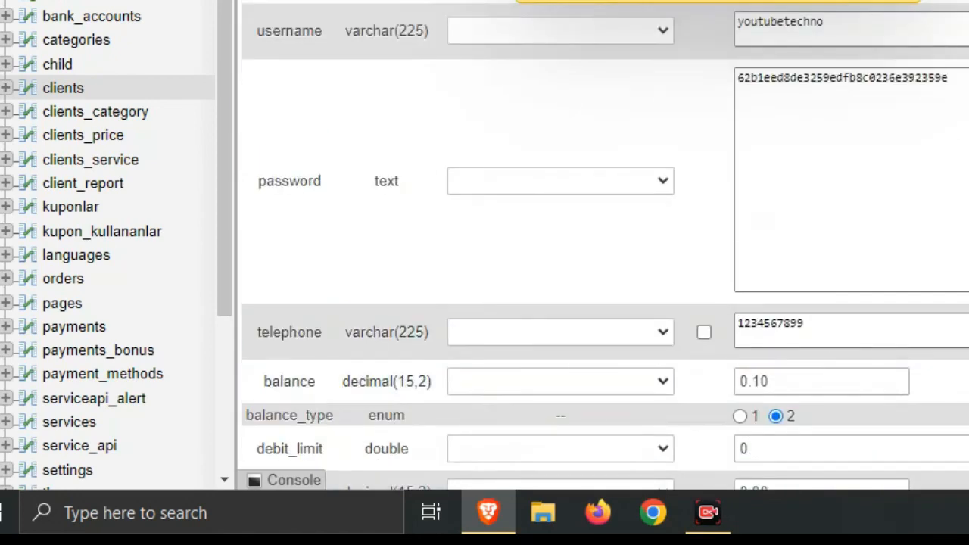
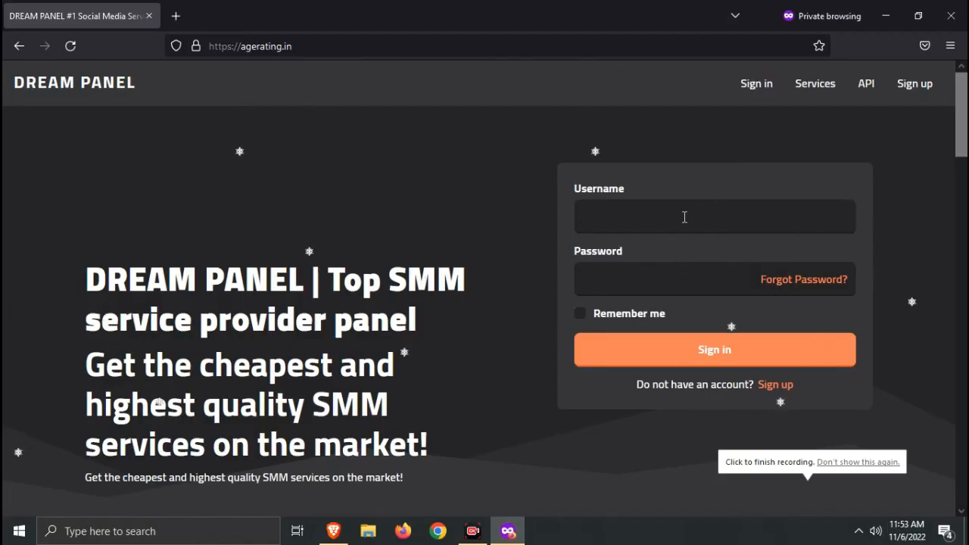
Finish entering the new account's username and sign in using the saved password
type("chno")
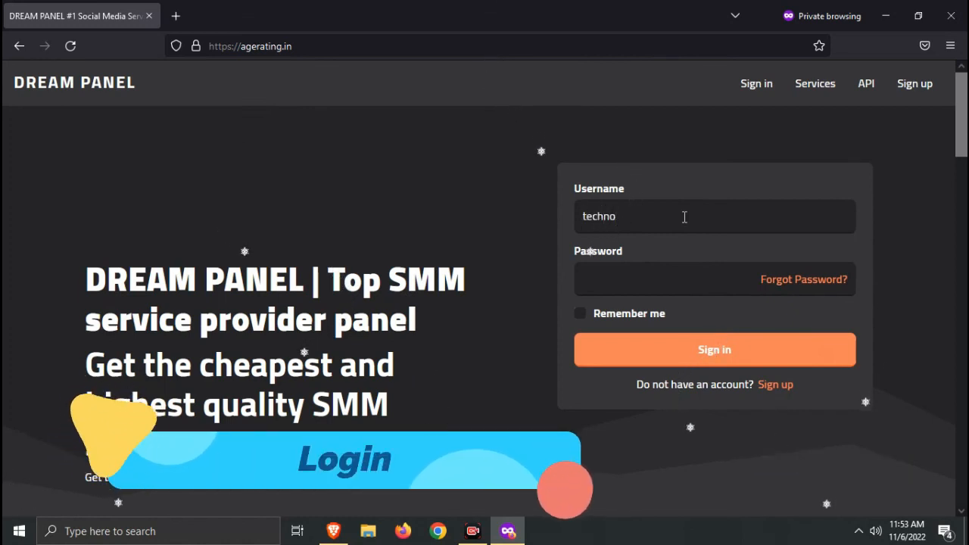
key("Home")
type("yout")
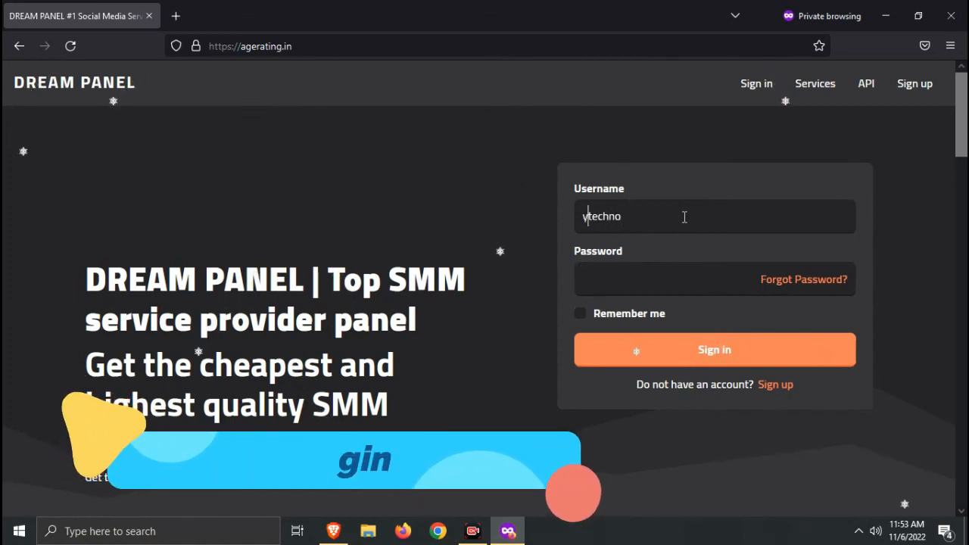
type("u")
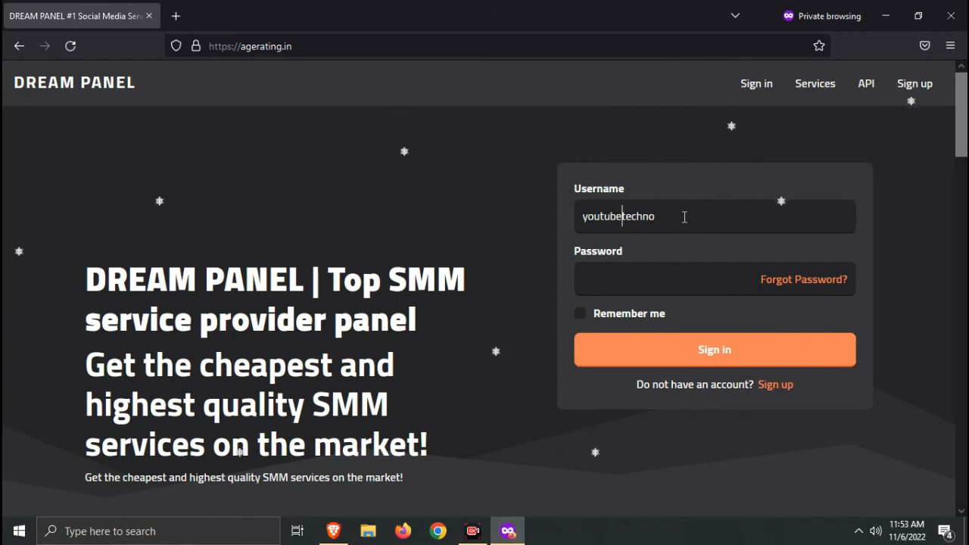
left_click(612, 287)
key("ctrl+v")
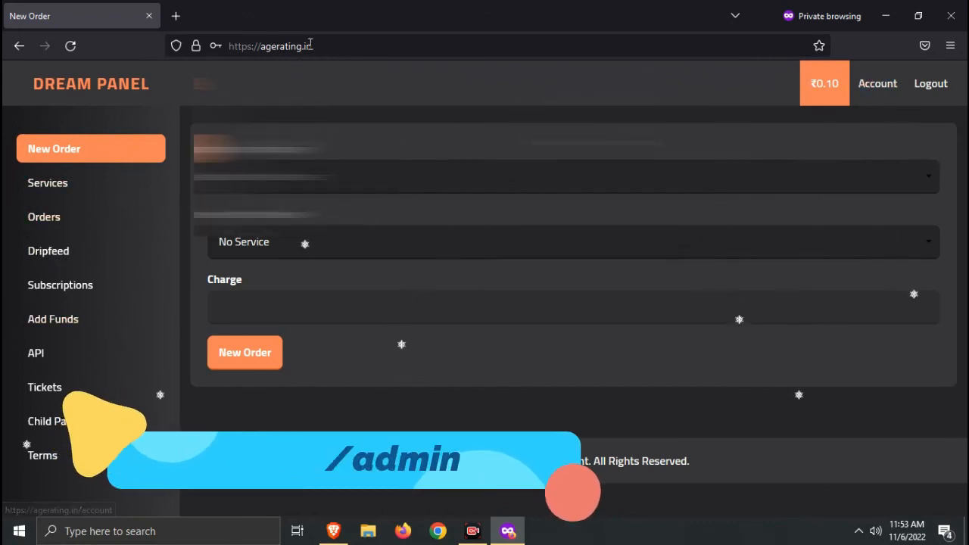
Go to the site's /admin address to load the Admin Panel dashboard
left_click(343, 46)
type("/admin")
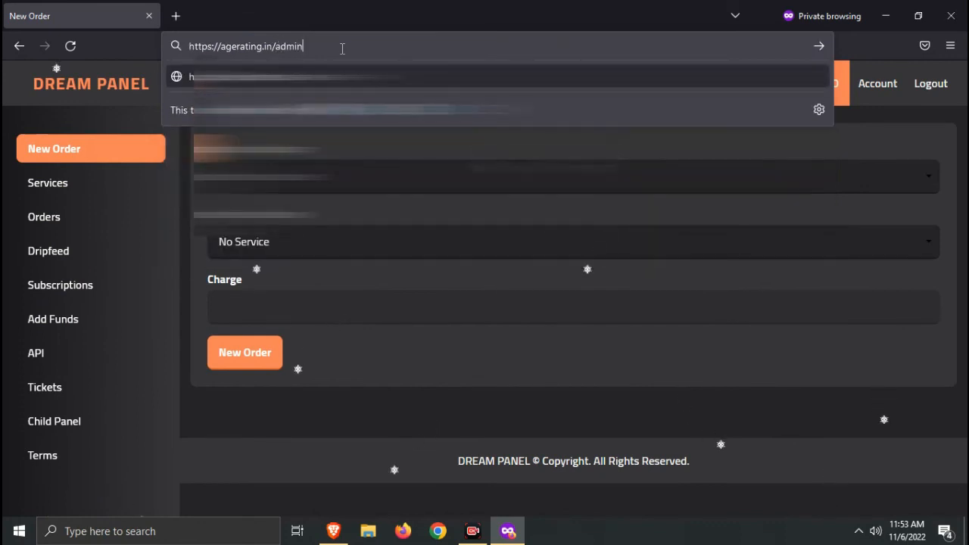
key("Return")
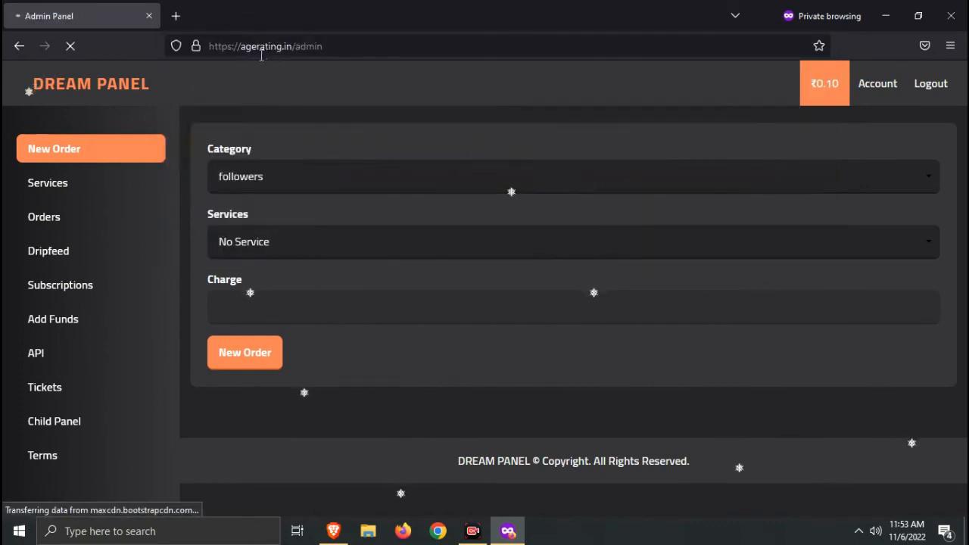